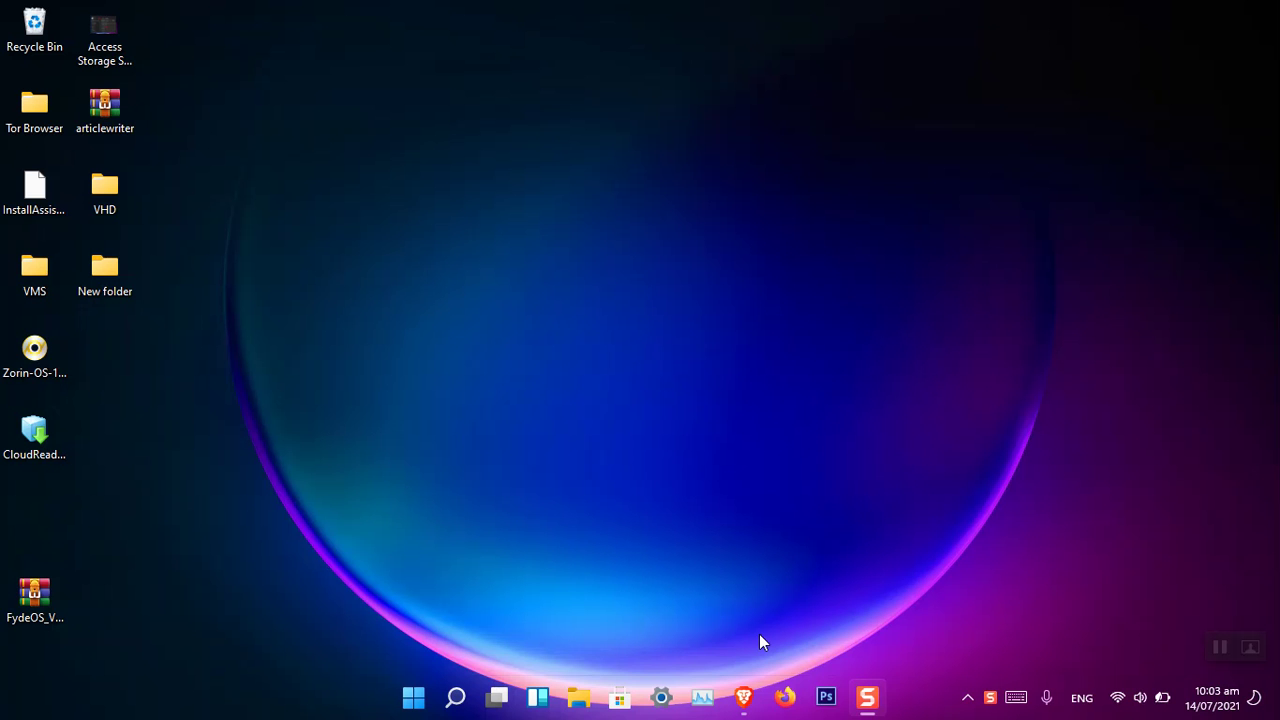
- Set the Hidden attribute on the desktop's "New folder", applying the change to the folder, subfolders and files
right_click(100, 269)
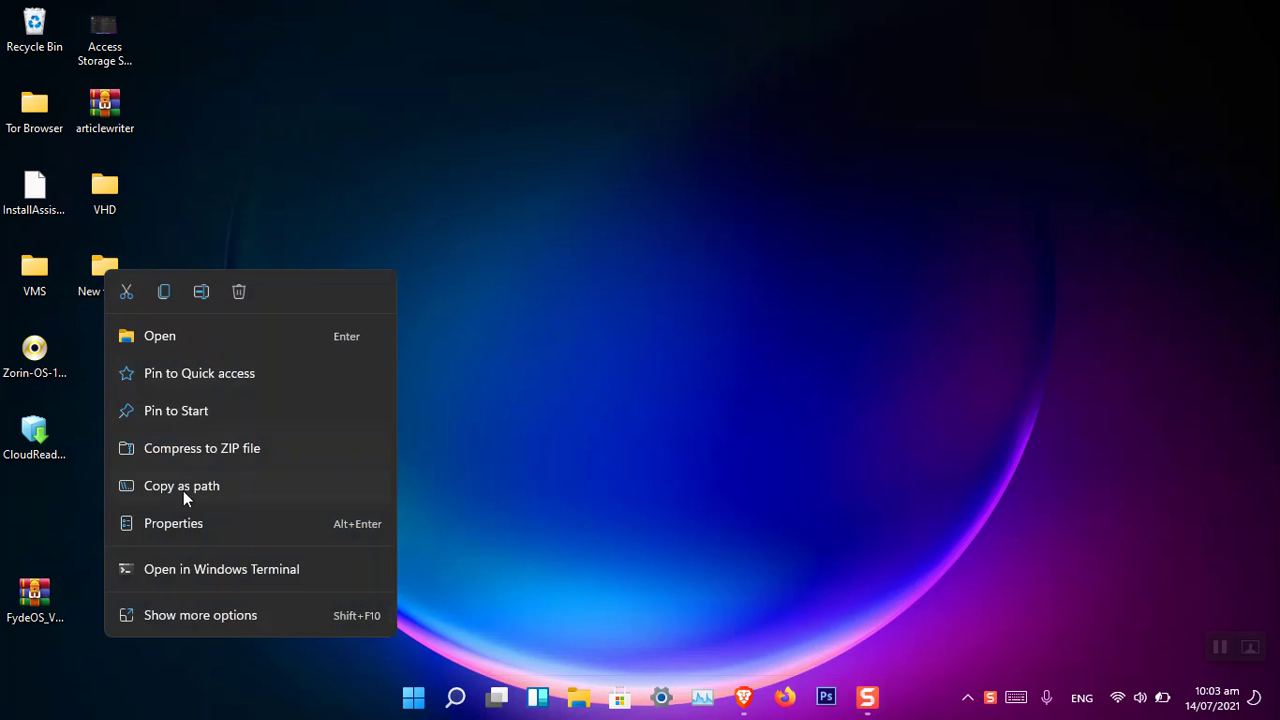
click(197, 523)
drag(265, 226, 355, 113)
click(312, 420)
click(497, 534)
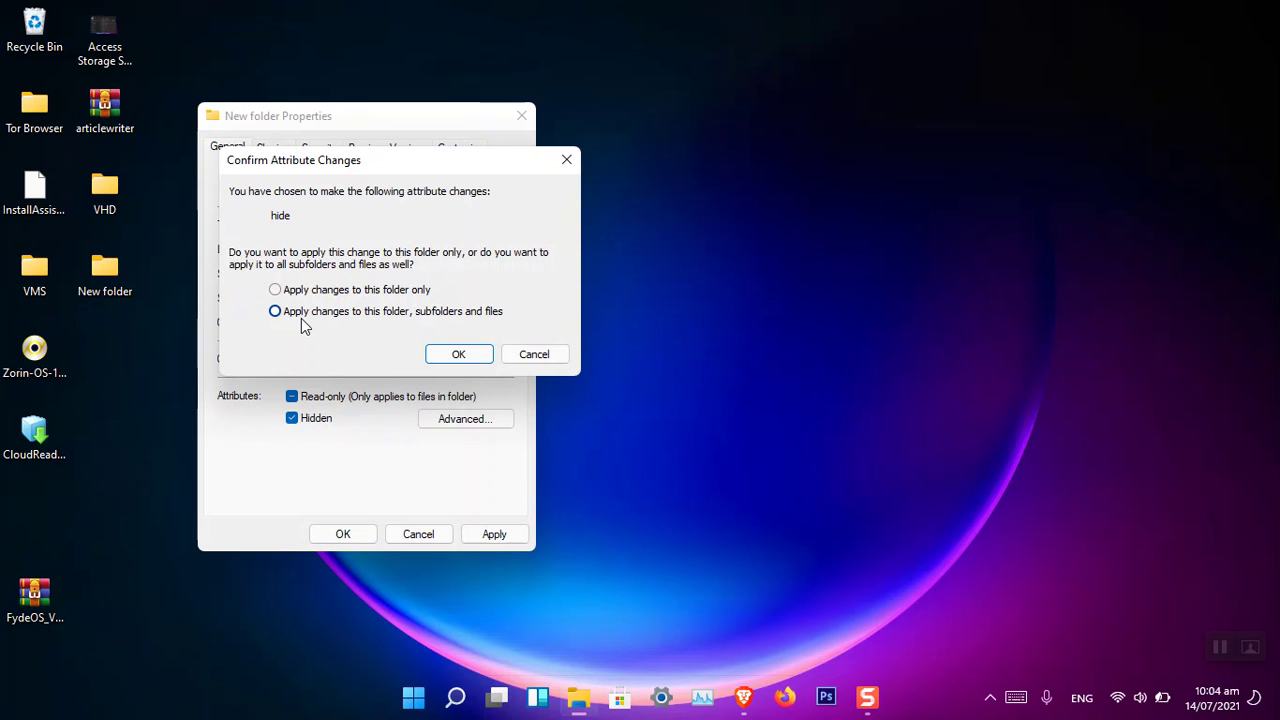
click(462, 355)
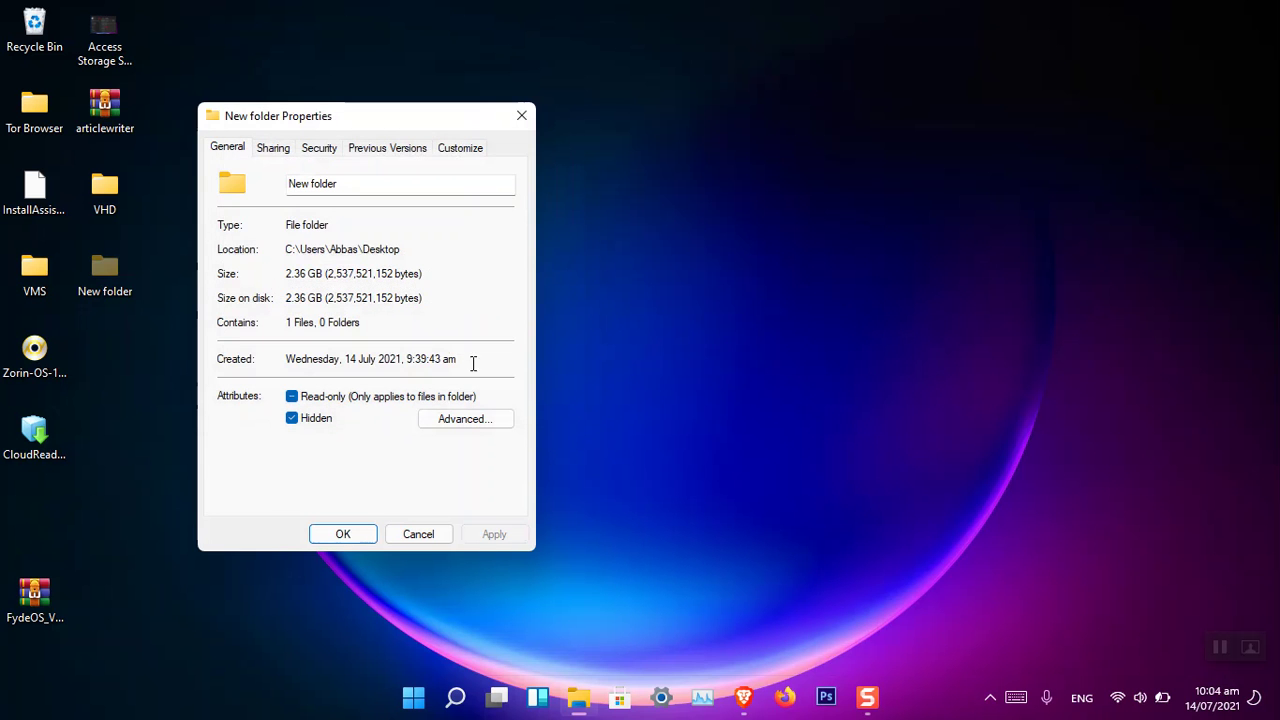
click(355, 533)
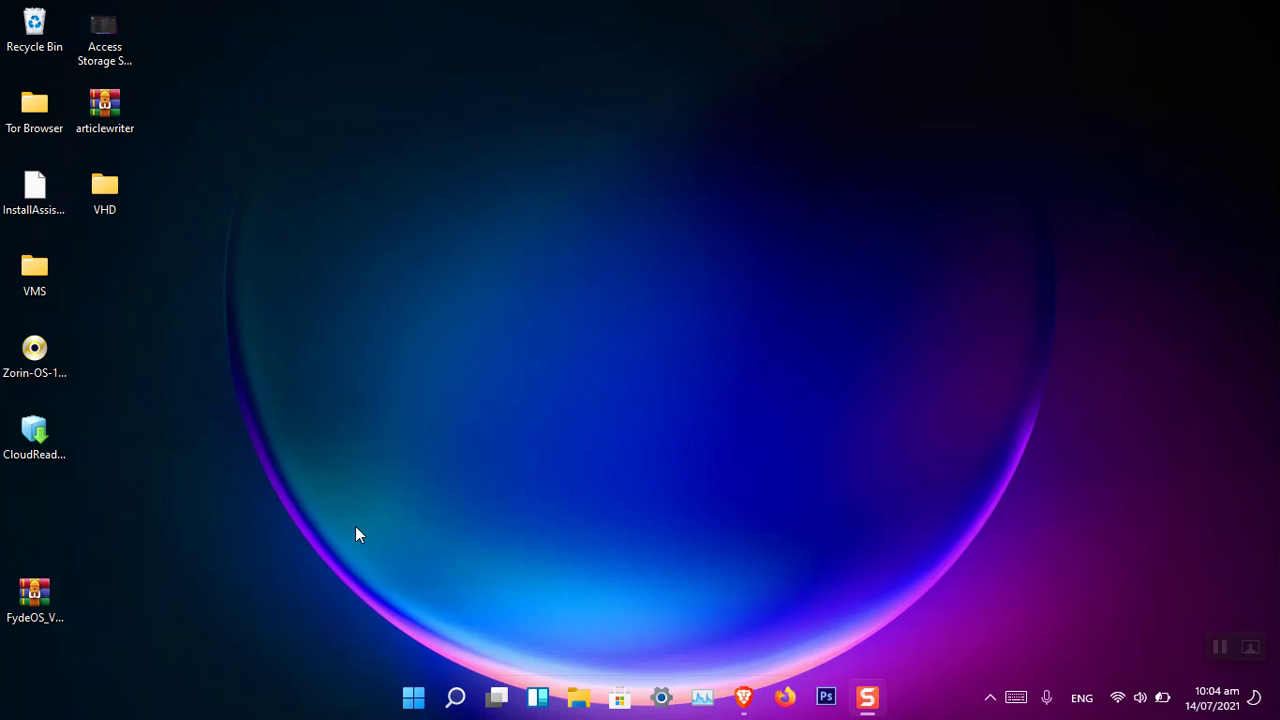
- Set File Explorer's folder options to show hidden files, folders, and drives
click(579, 700)
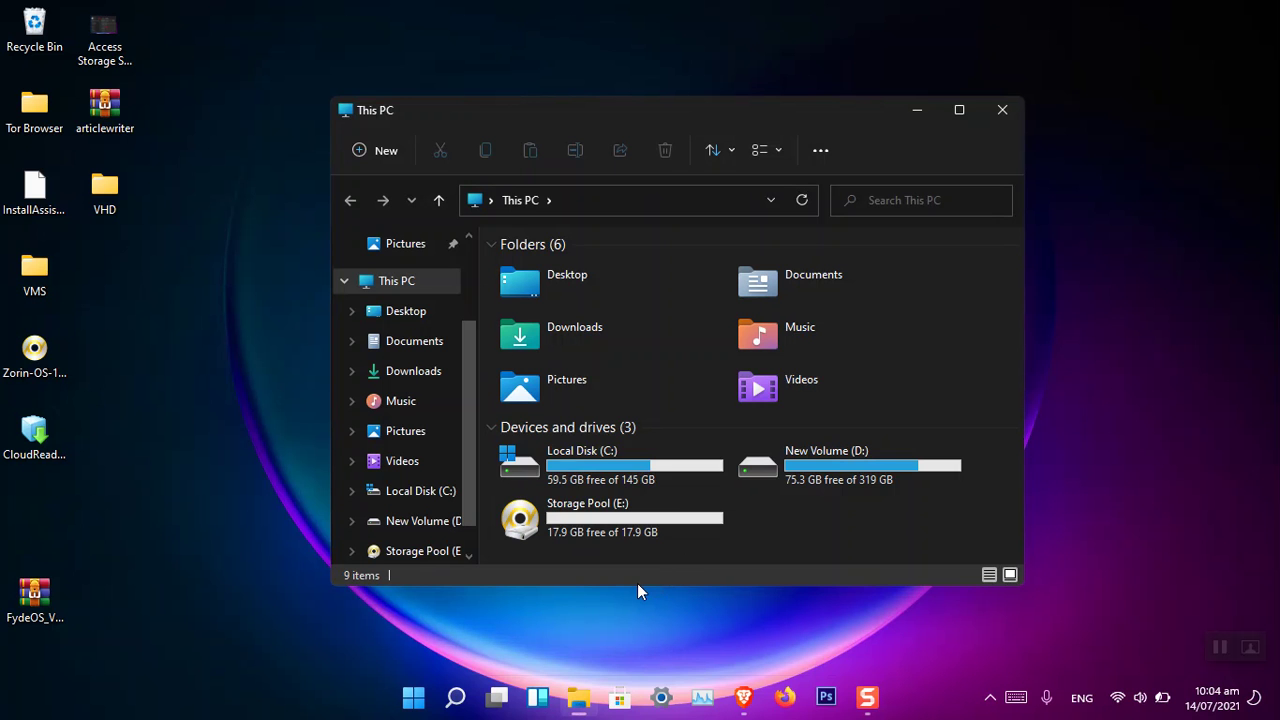
click(821, 150)
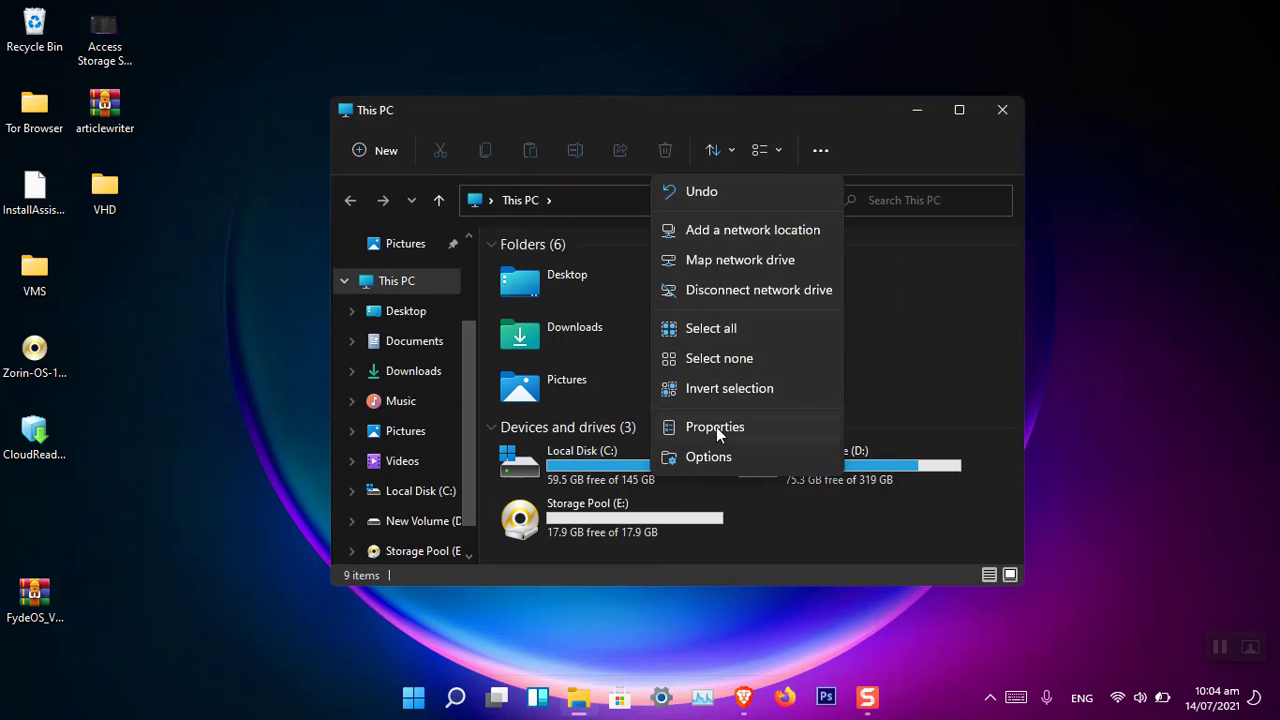
click(700, 456)
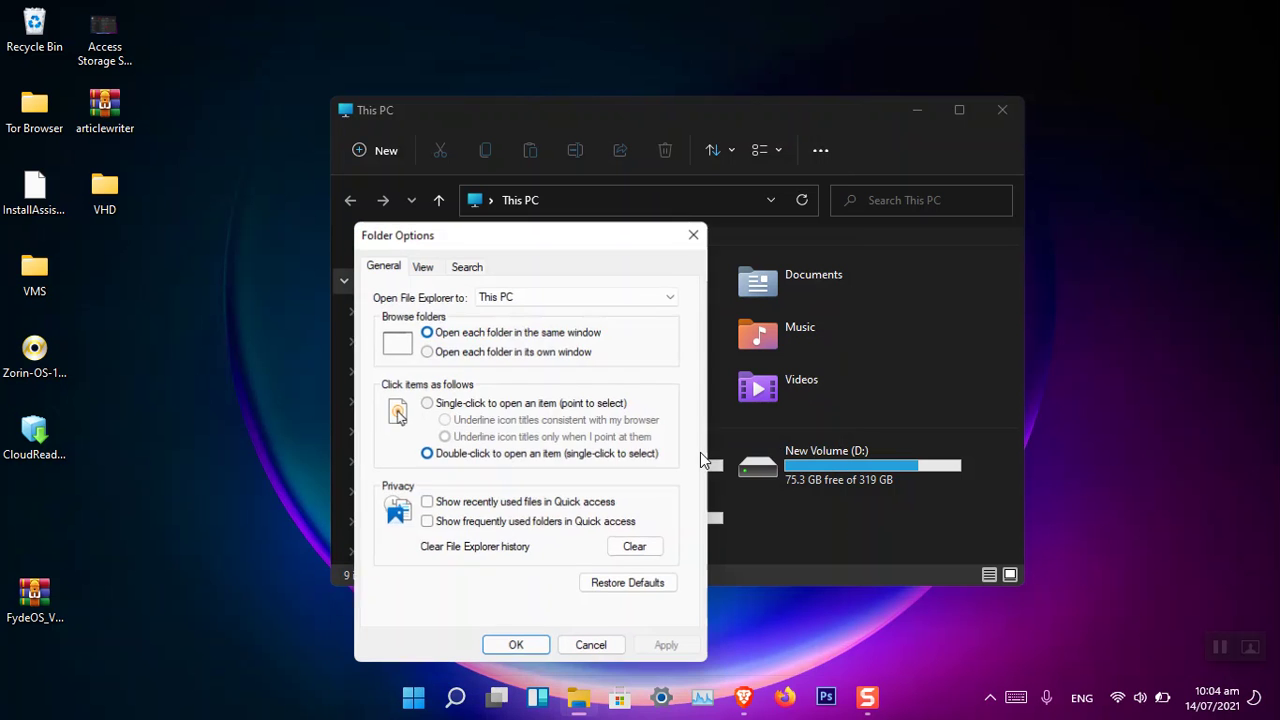
click(424, 266)
click(455, 545)
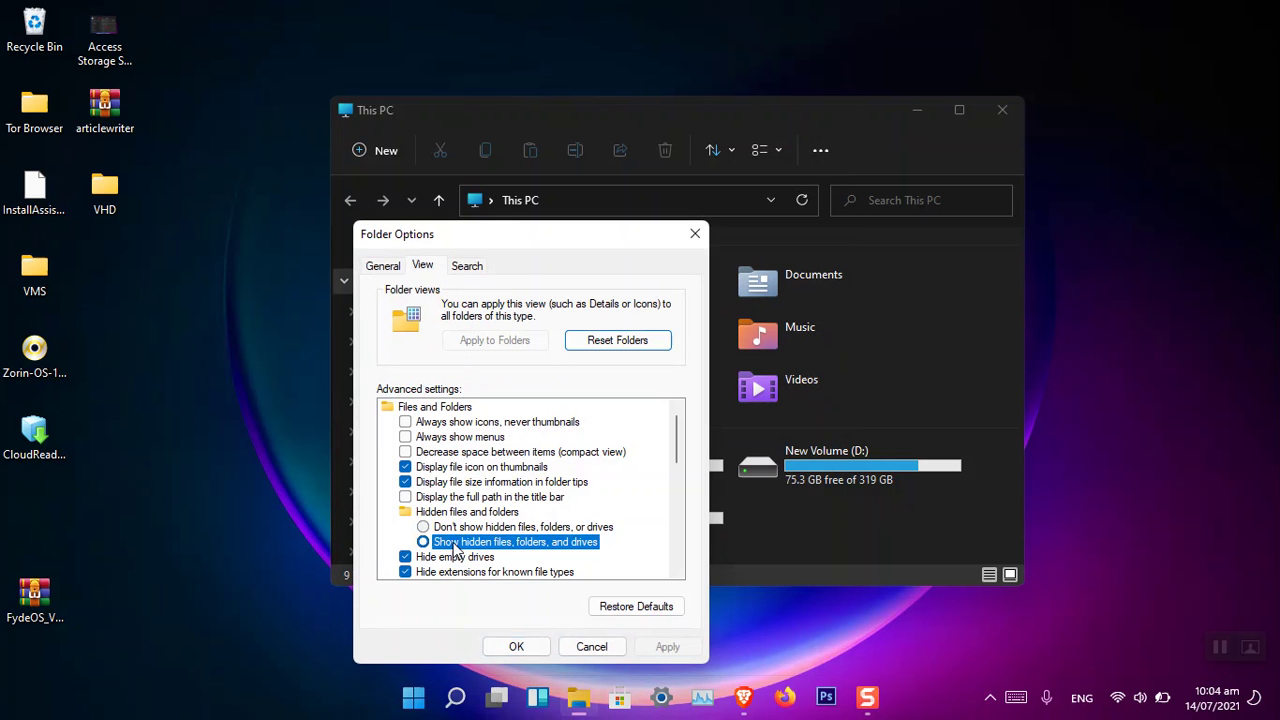
click(660, 646)
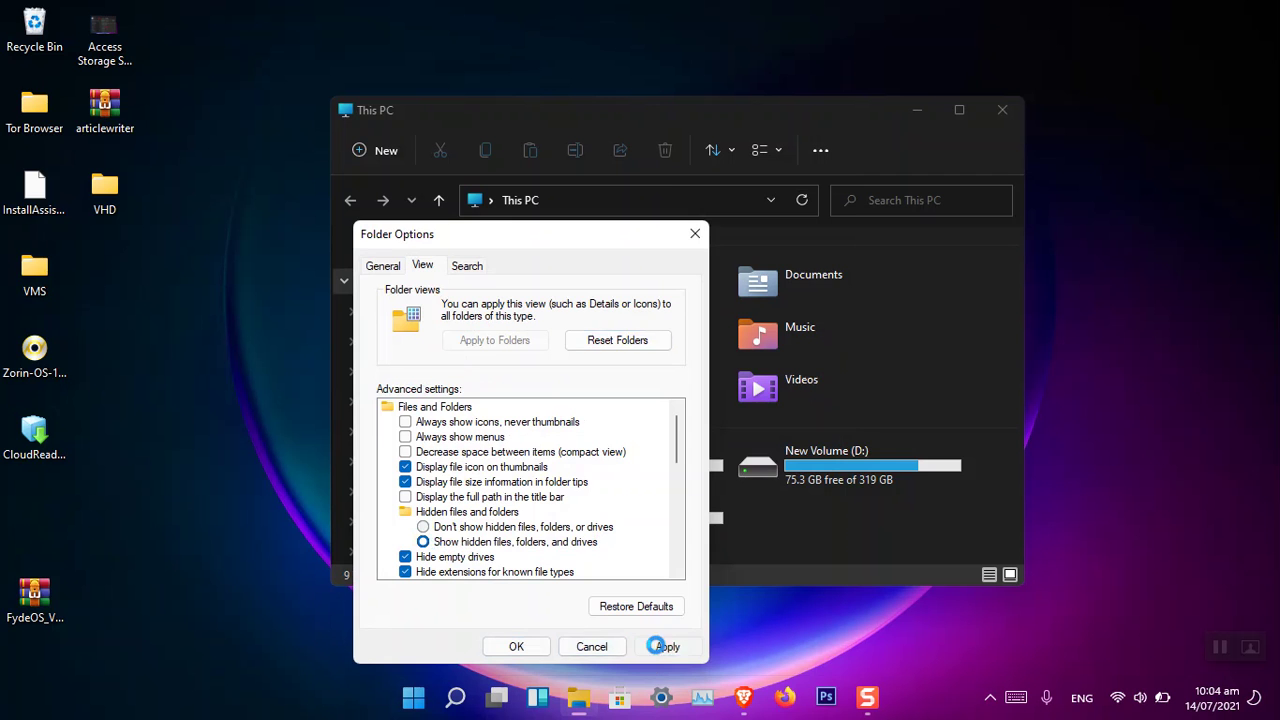
click(512, 646)
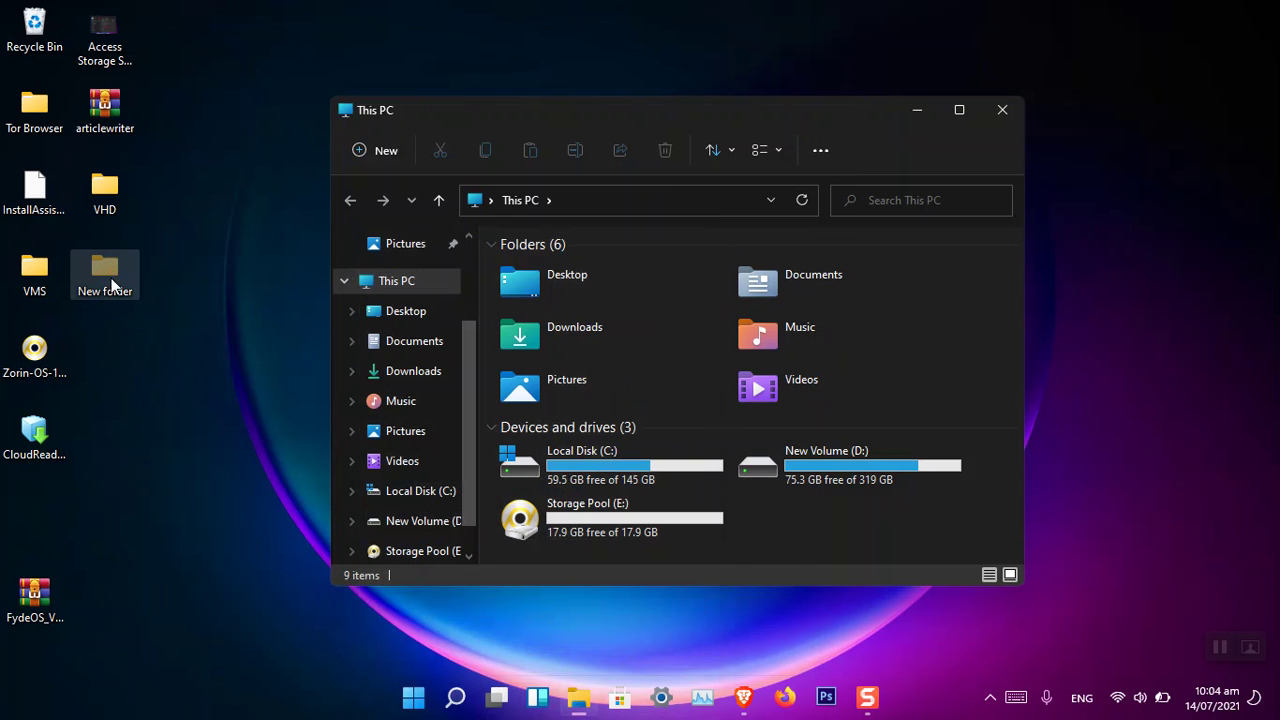
- Check the contents of the hidden "New folder" and remove its Hidden attribute, including for subfolders and files
double_click(108, 268)
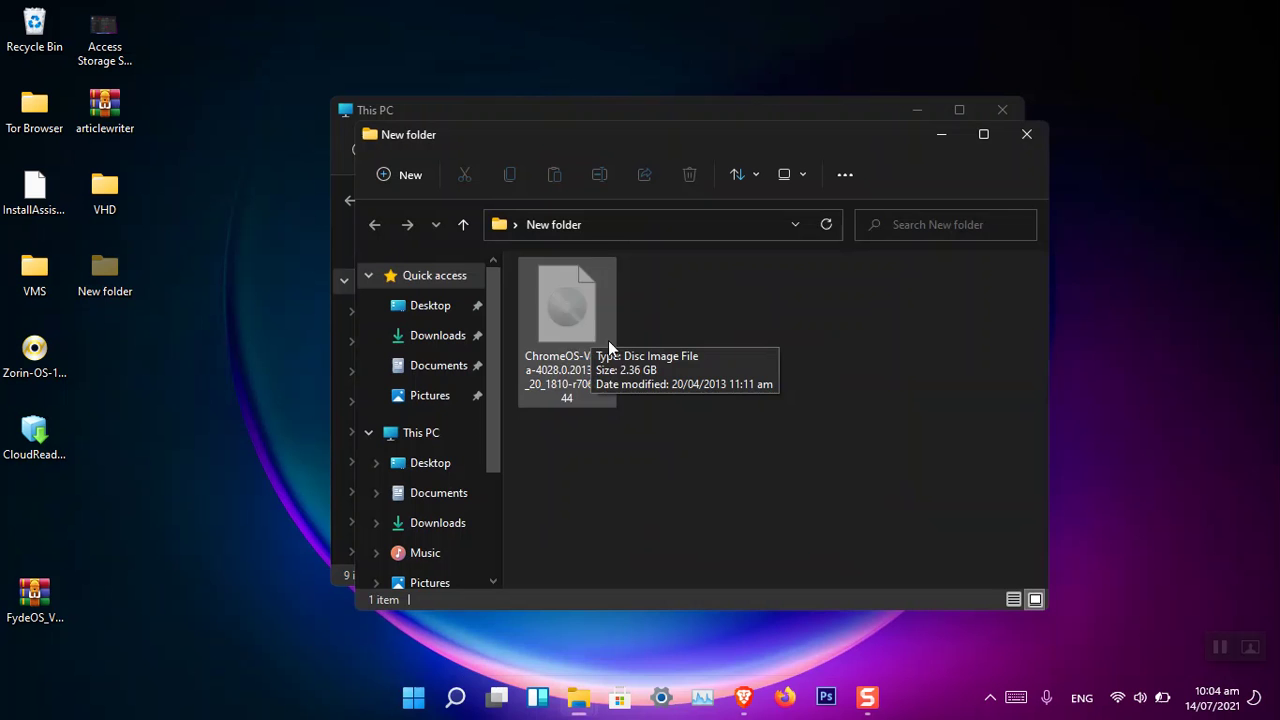
click(1025, 146)
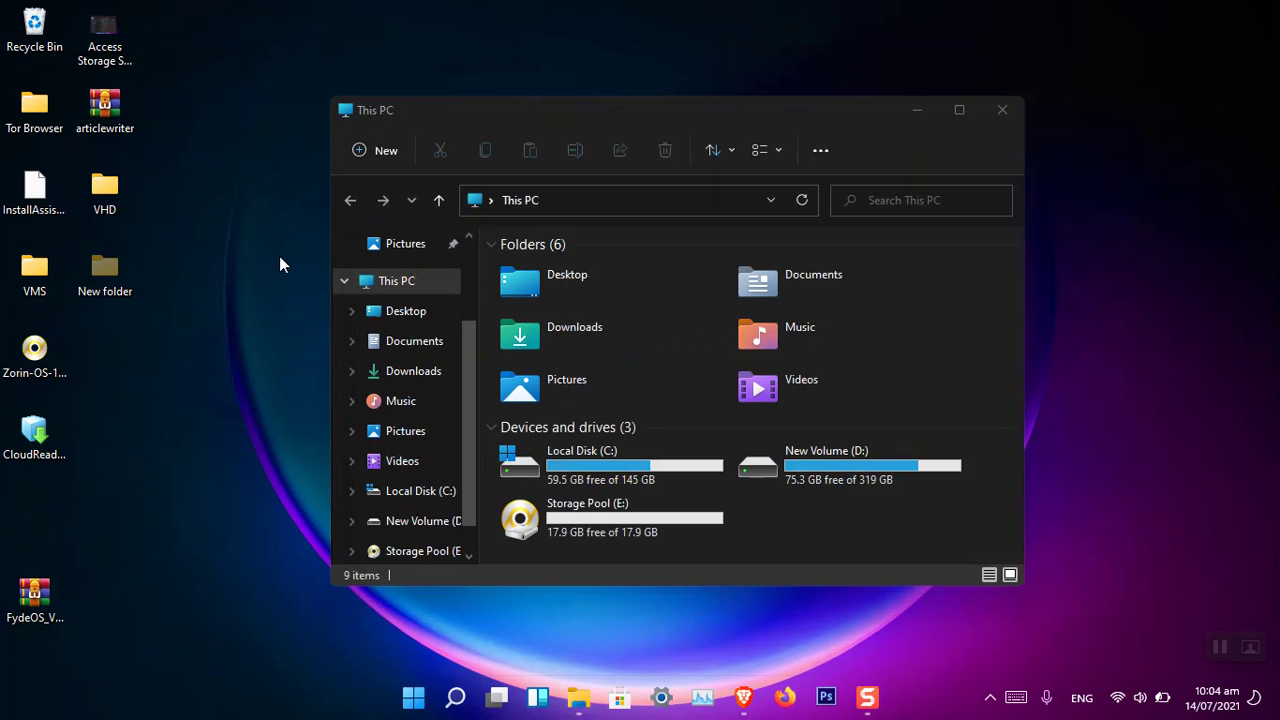
right_click(96, 268)
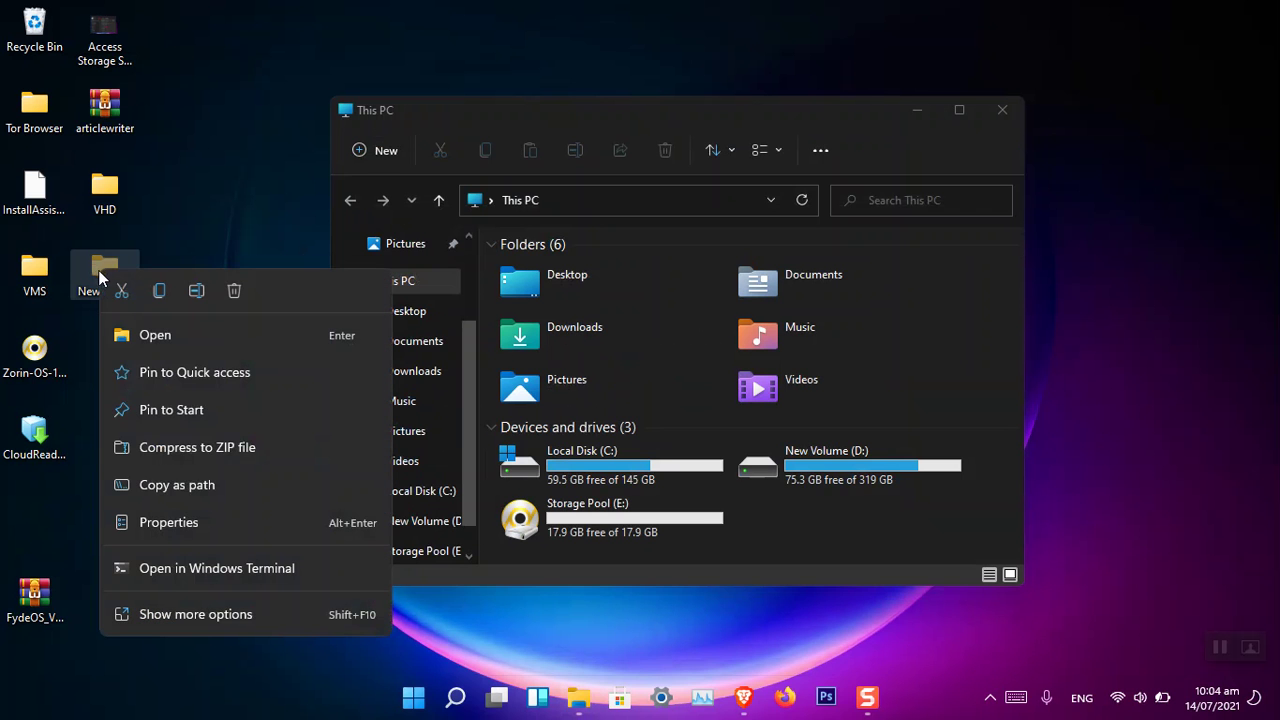
click(166, 521)
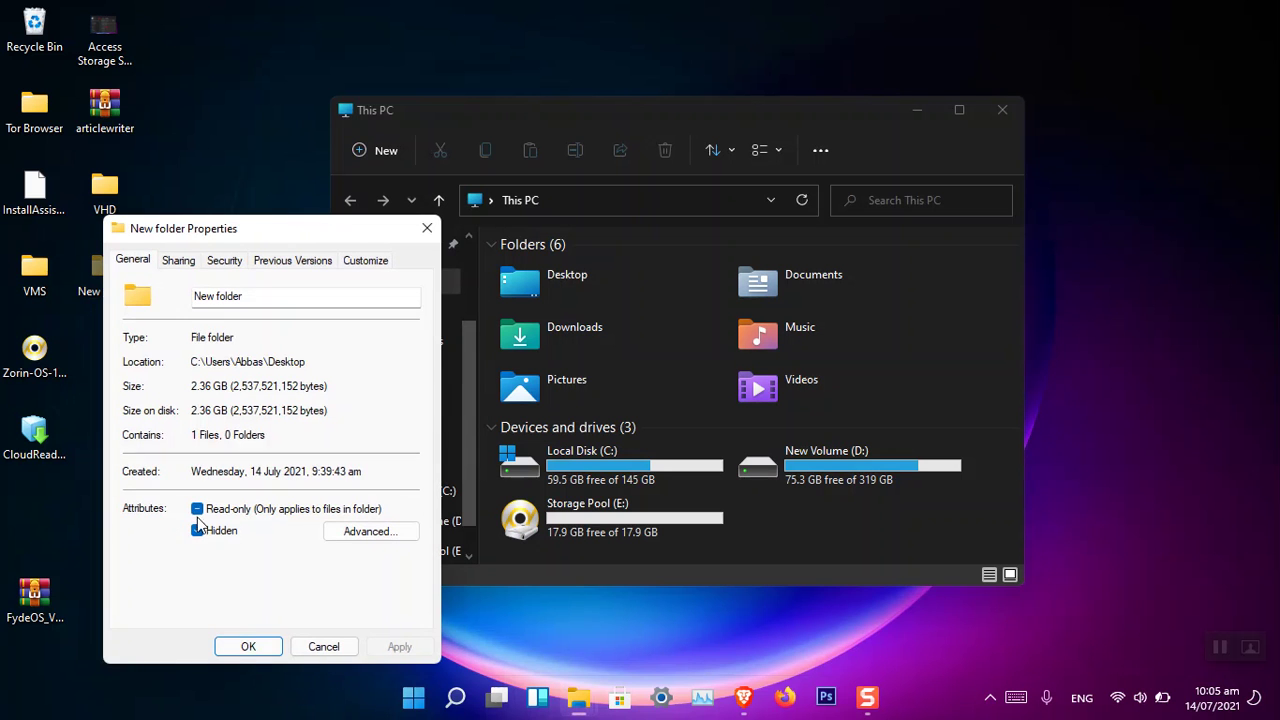
double_click(207, 528)
click(245, 648)
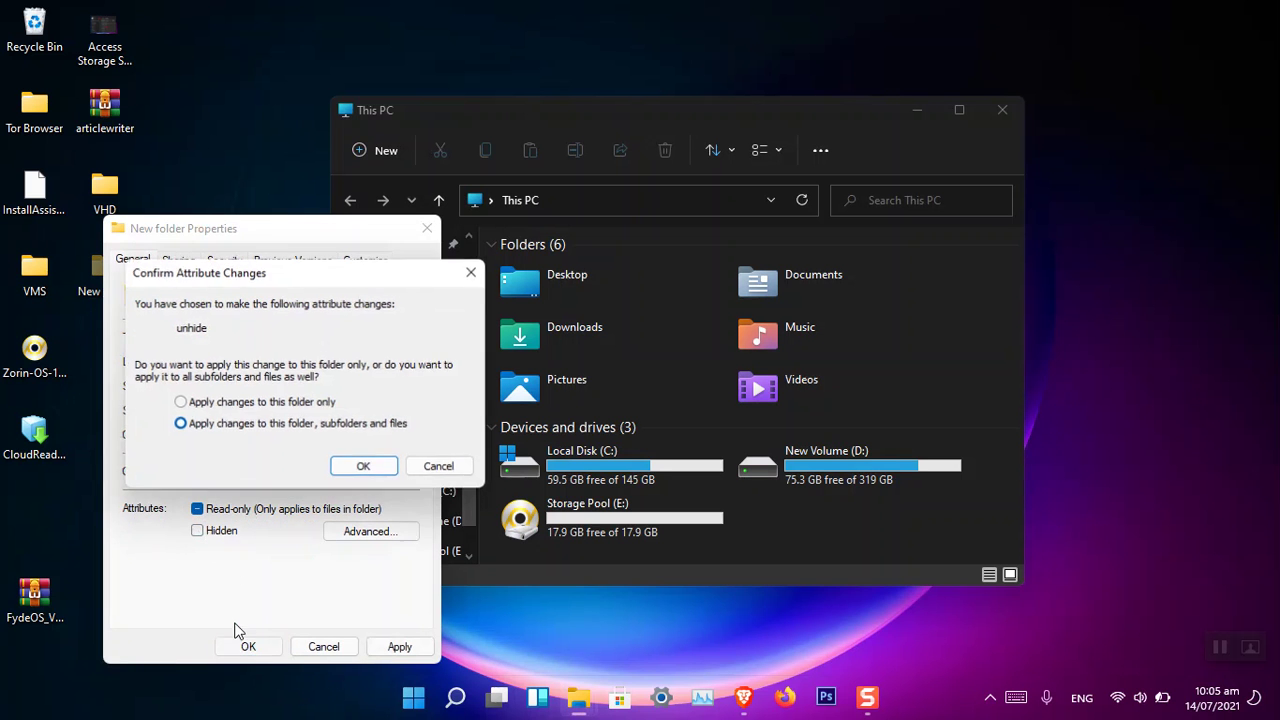
click(363, 464)
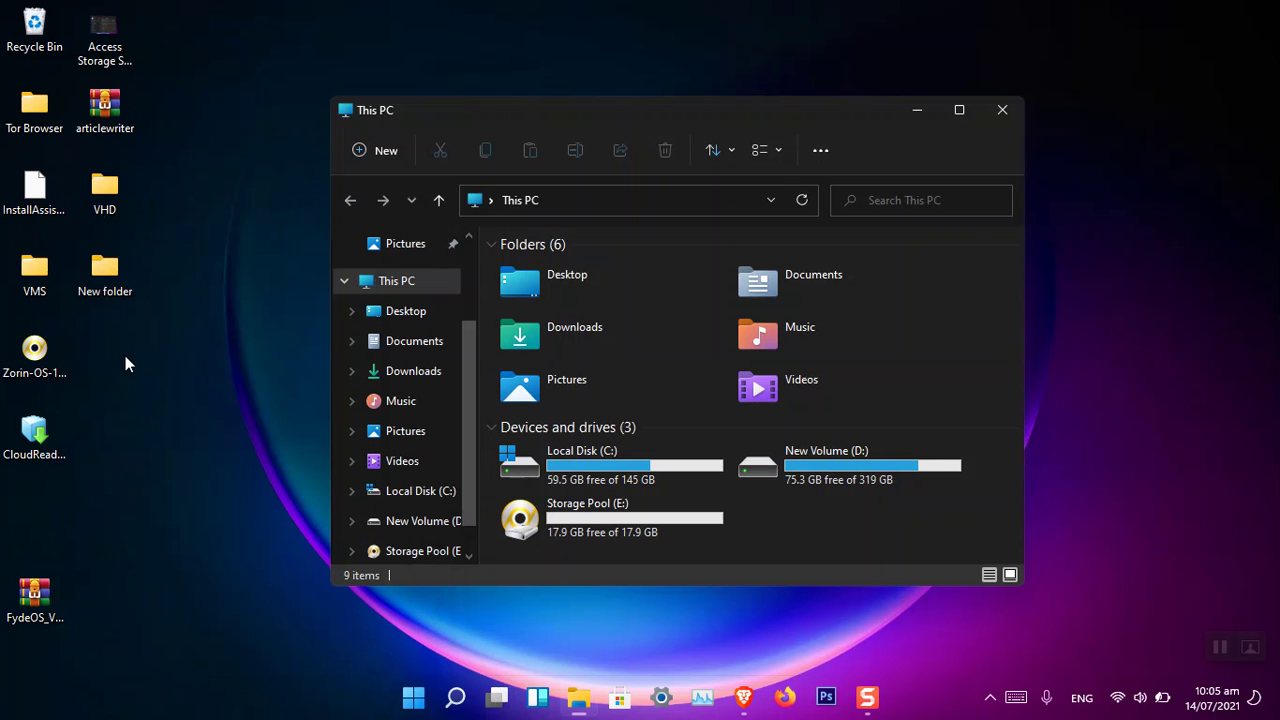
- Set the folder options back to not showing hidden files, folders, or drives, and close File Explorer
click(829, 152)
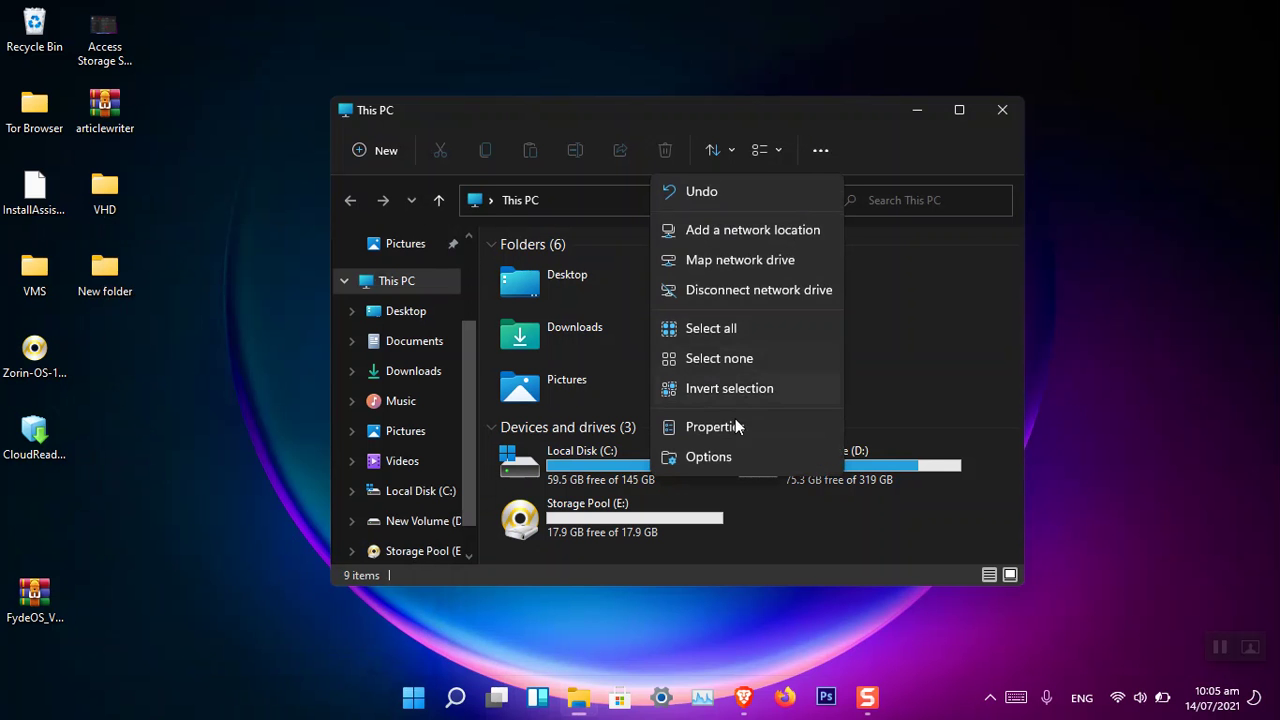
click(726, 457)
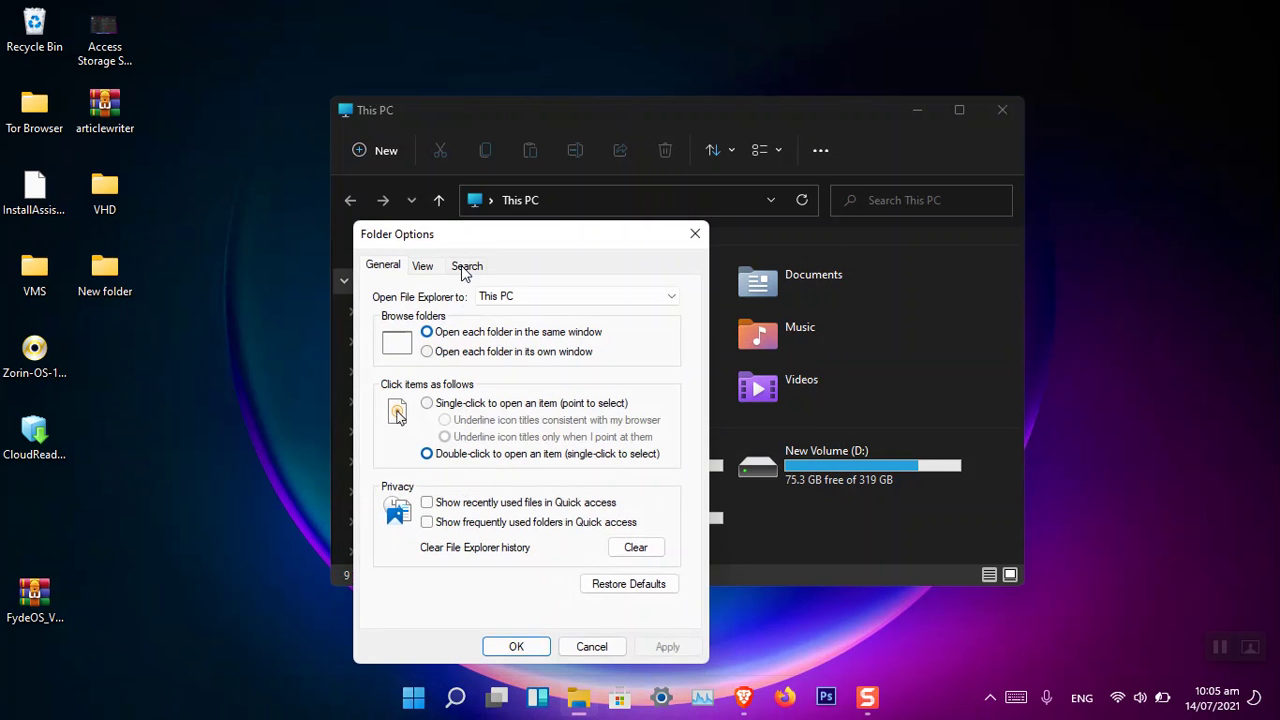
click(421, 267)
click(466, 528)
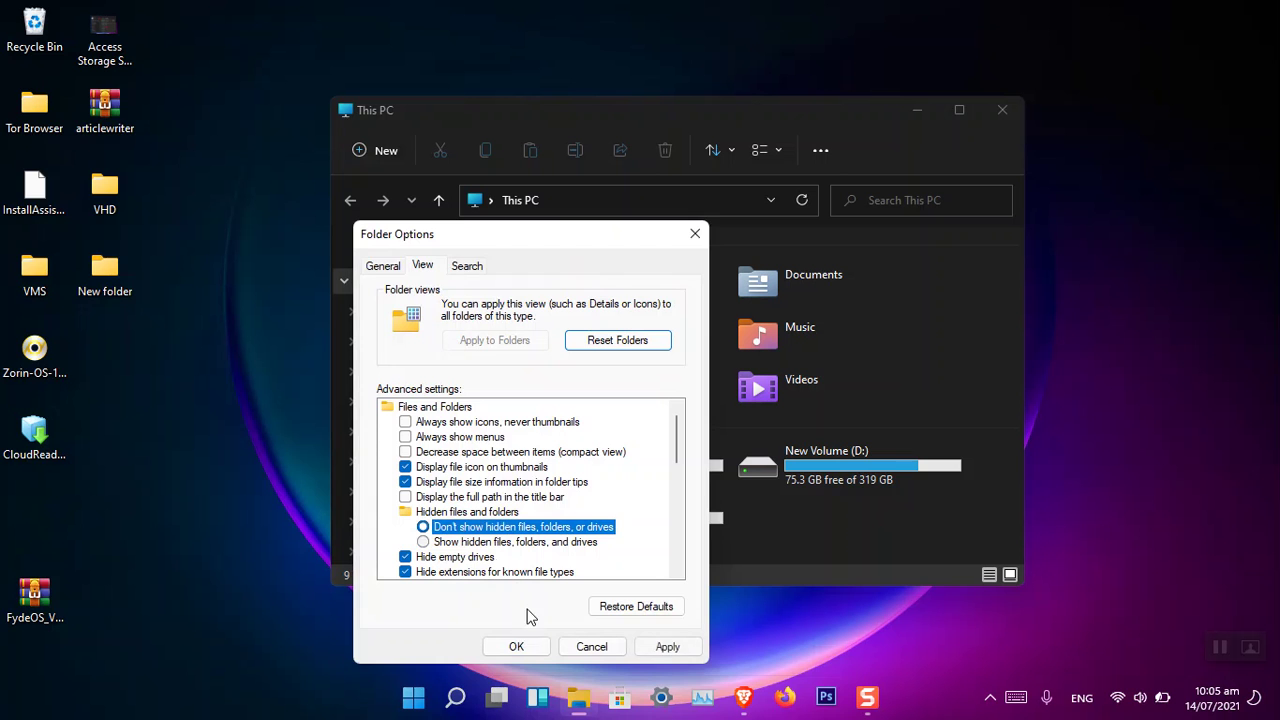
click(516, 647)
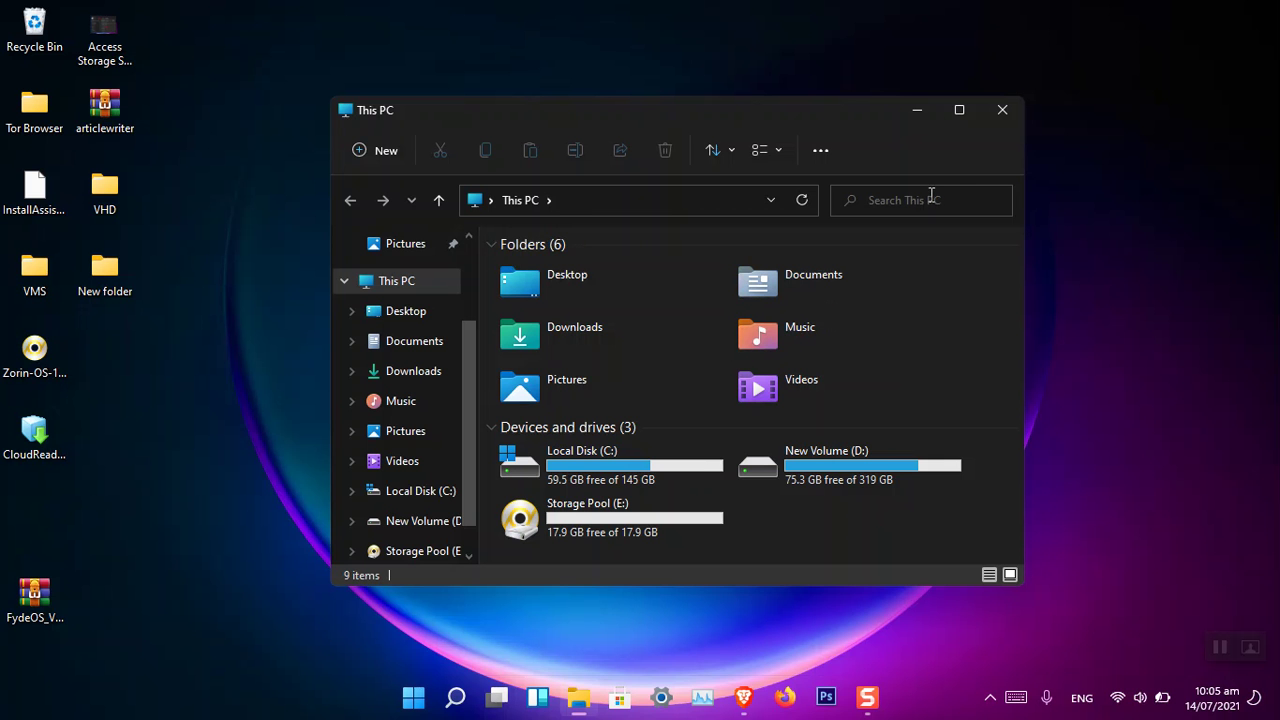
click(1002, 110)
- Open Windows Terminal from the desktop and switch it to a Command Prompt session, closing the PowerShell one
right_click(522, 106)
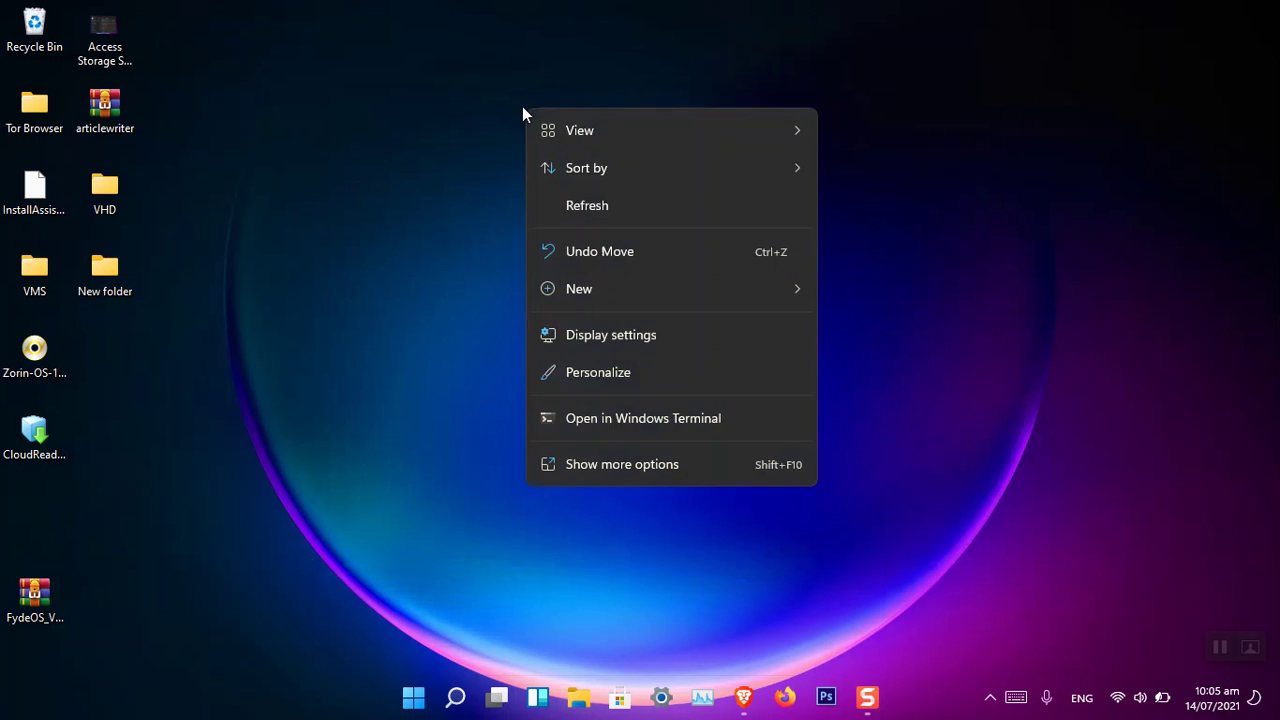
click(738, 425)
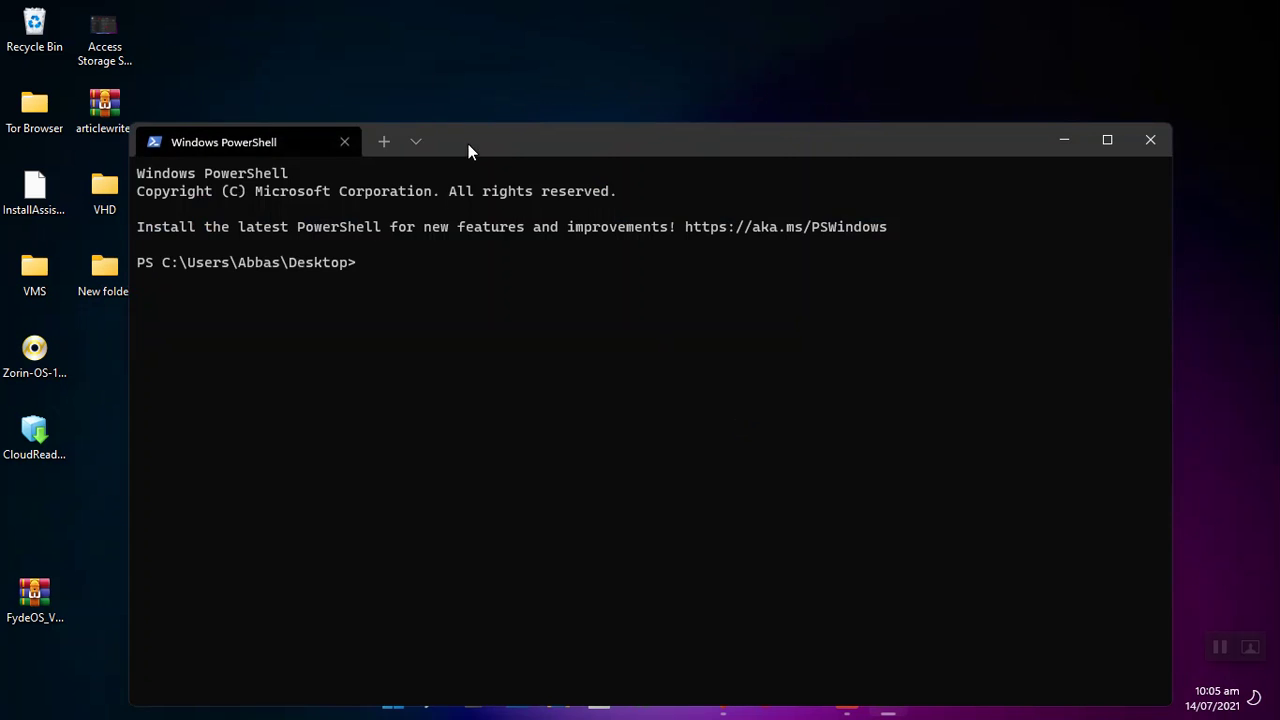
drag(468, 150, 513, 64)
click(466, 62)
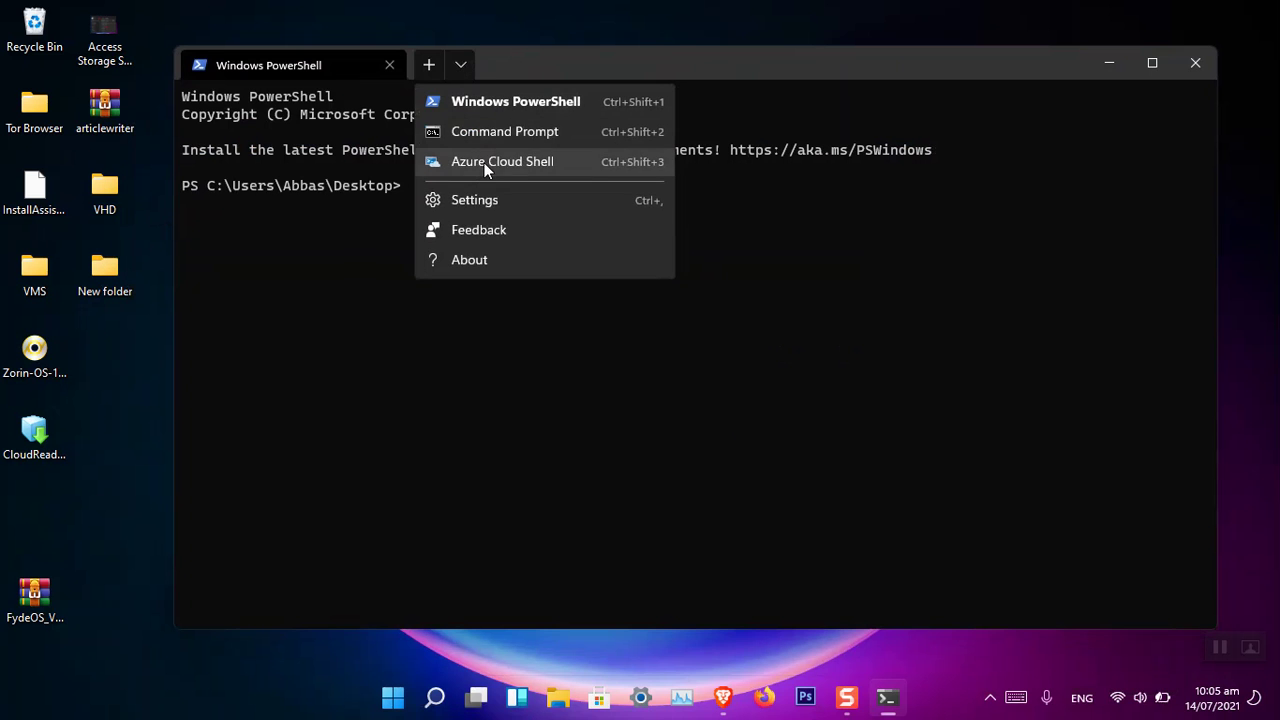
click(512, 131)
click(389, 65)
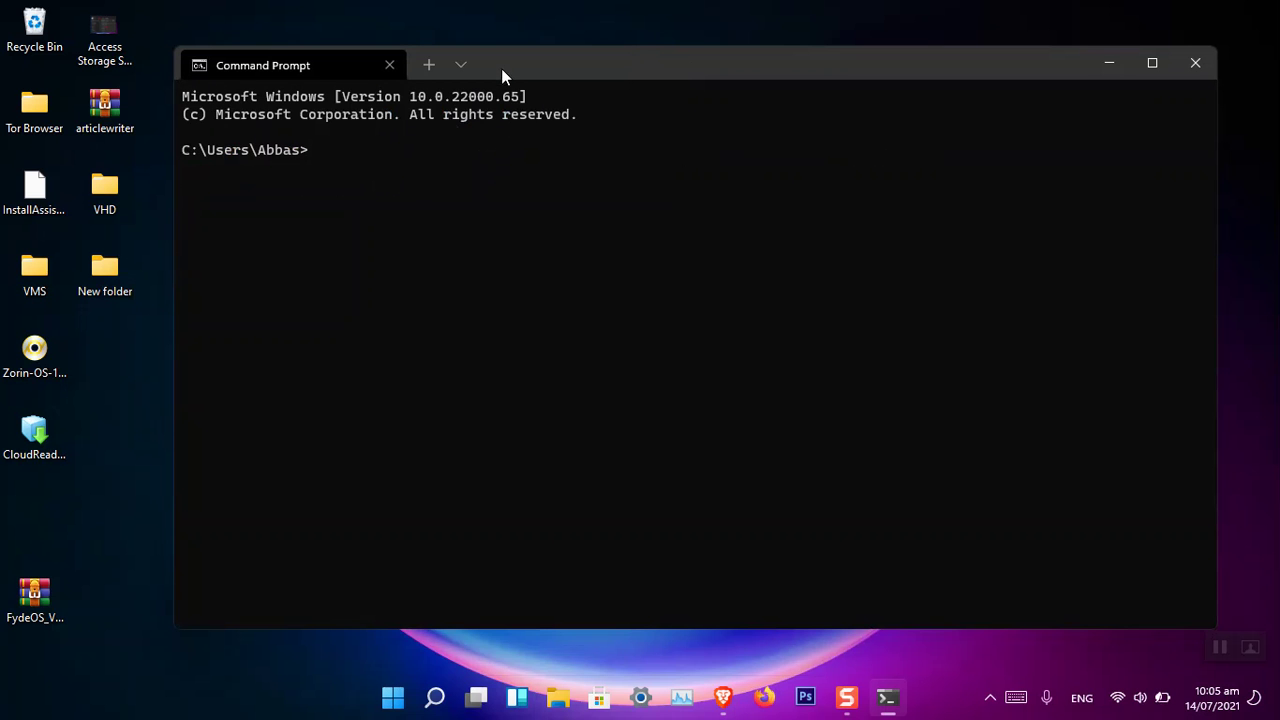
drag(495, 64, 526, 102)
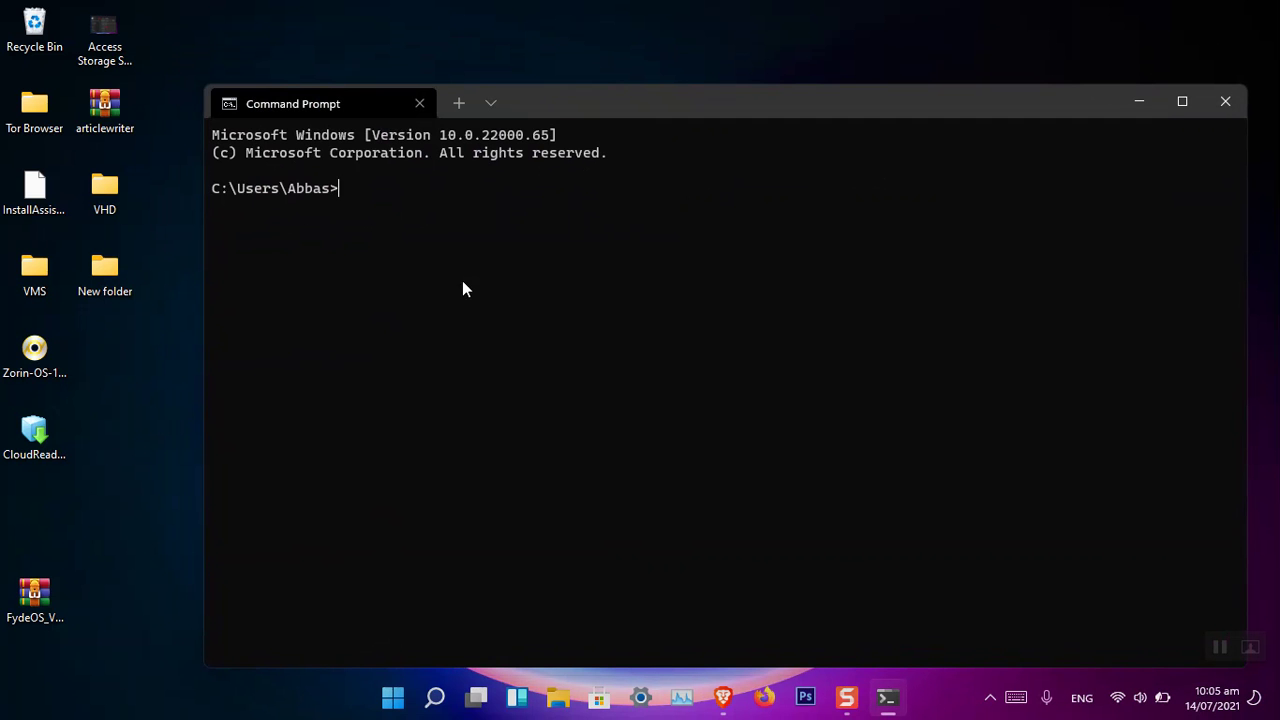
- Copy the path of "New folder" and use it, shortened to its parent Desktop folder, to change directory with cd
right_click(105, 273)
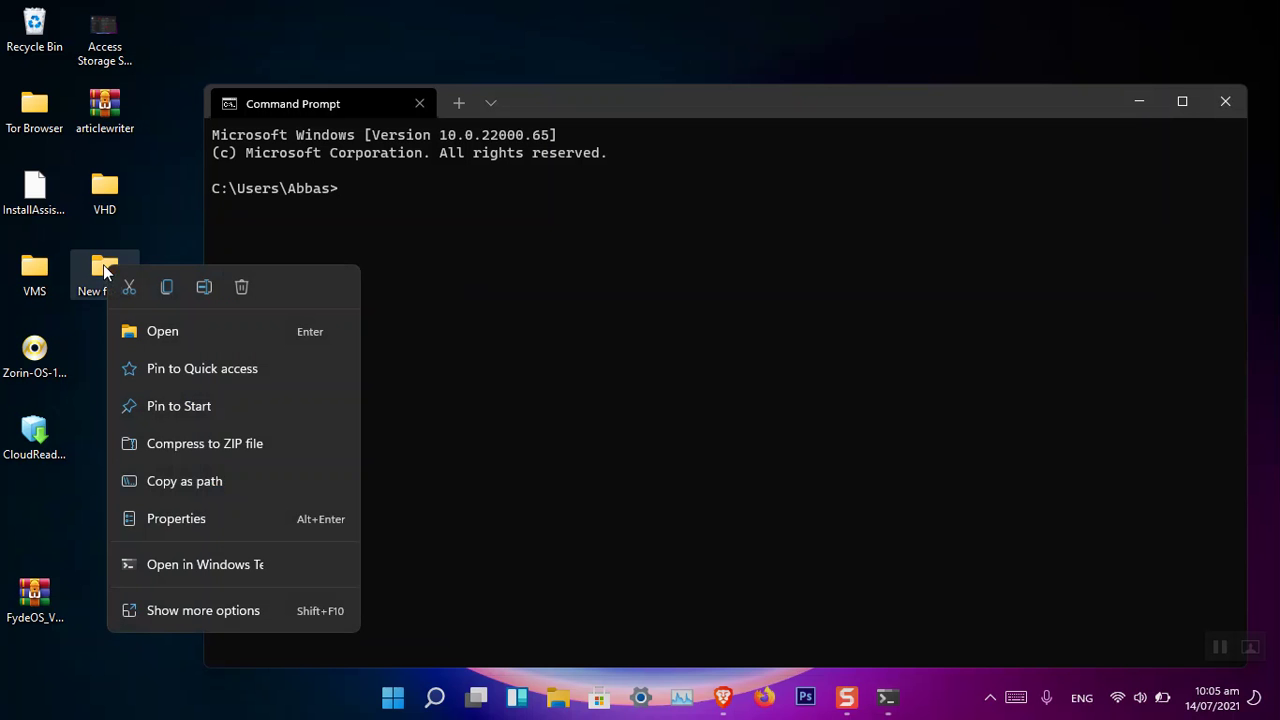
click(180, 481)
click(406, 233)
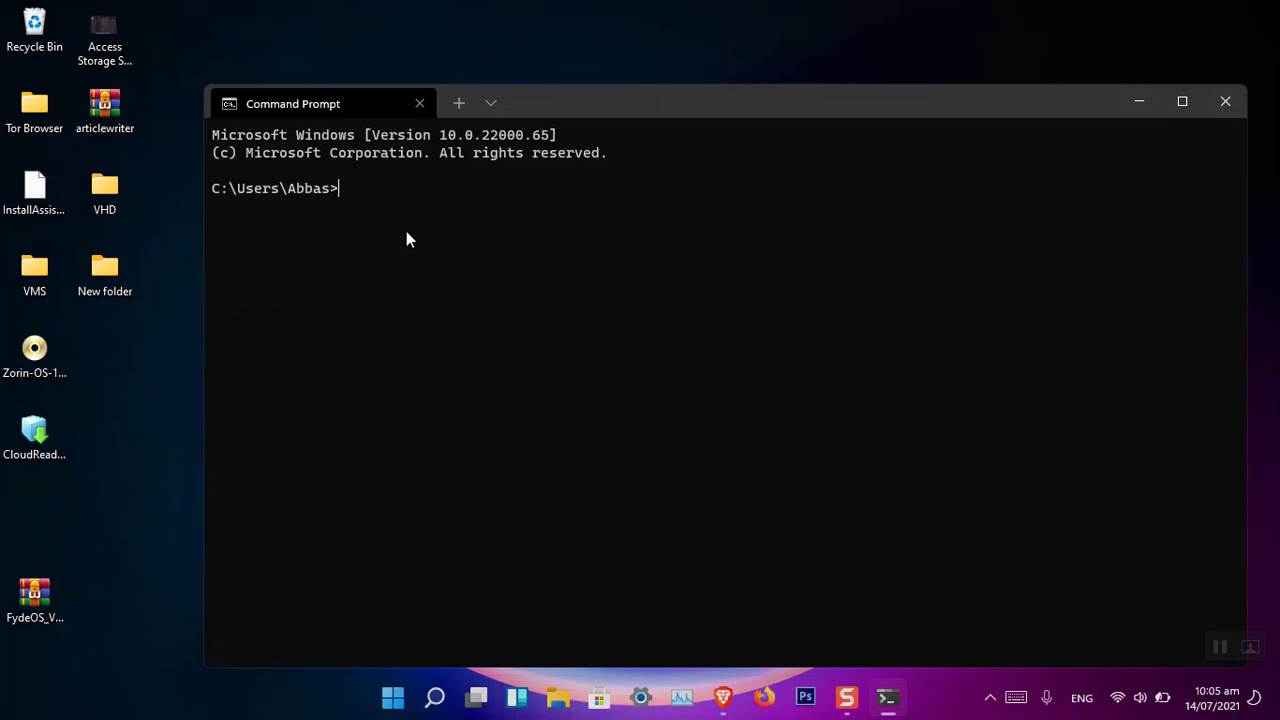
text(cd)
key(ctrl+v)
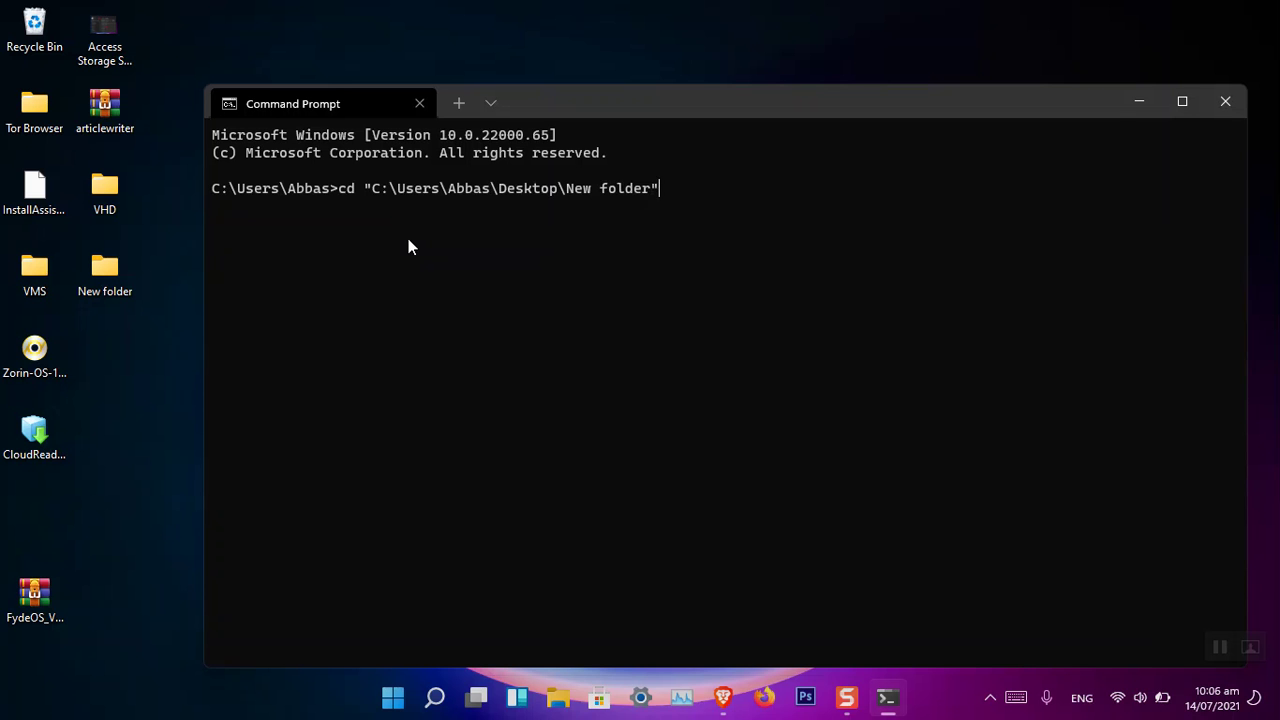
key(BackSpace)
key(BackSpace)
key(BackSpace)
key(BackSpace)
key(BackSpace)
key(BackSpace)
key(BackSpace)
key(BackSpace)
key(BackSpace)
key(BackSpace)
key(BackSpace)
key(Return)
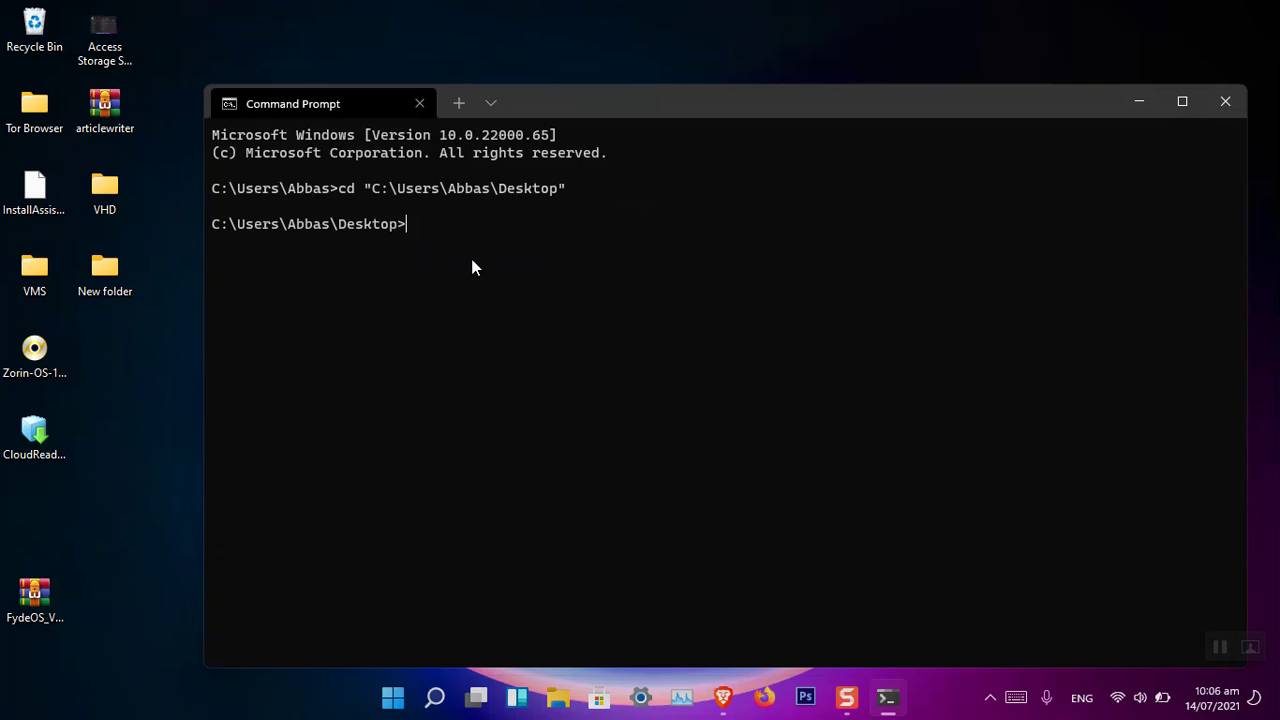
- Go up one directory with cd.. and list the user folder's contents with dir
text(cd..)
key(Return)
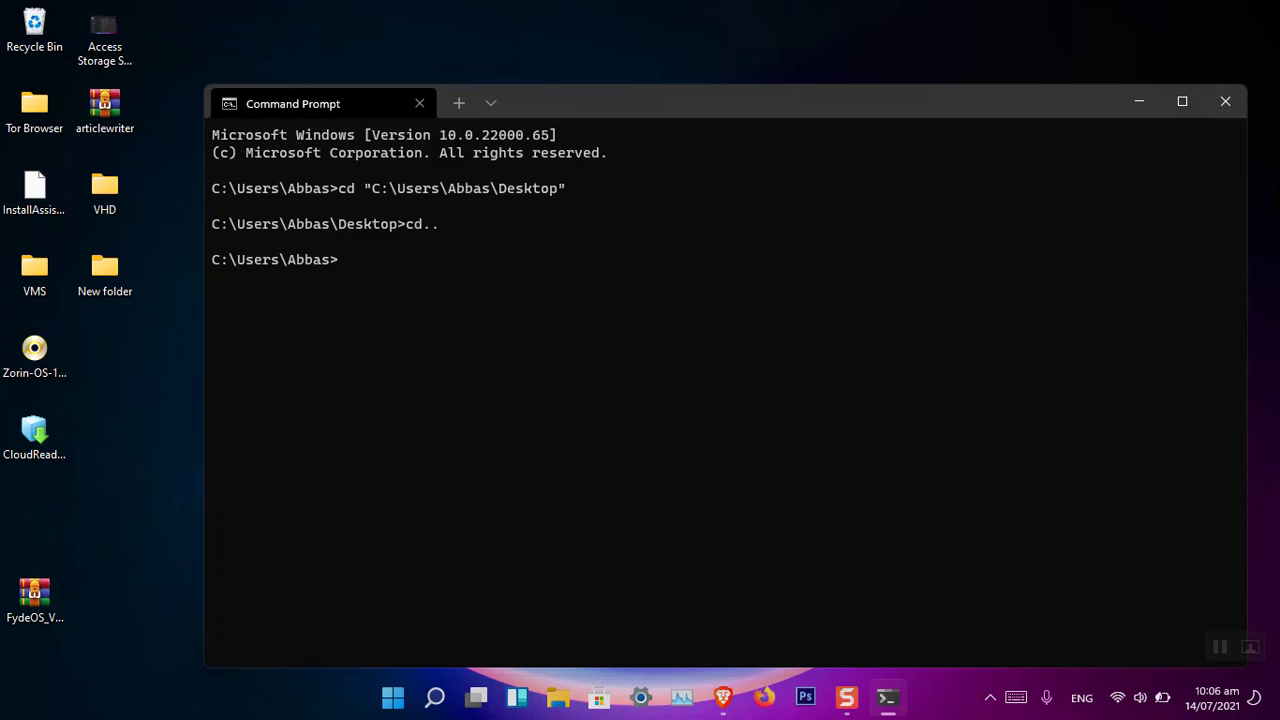
text(dir)
key(Return)
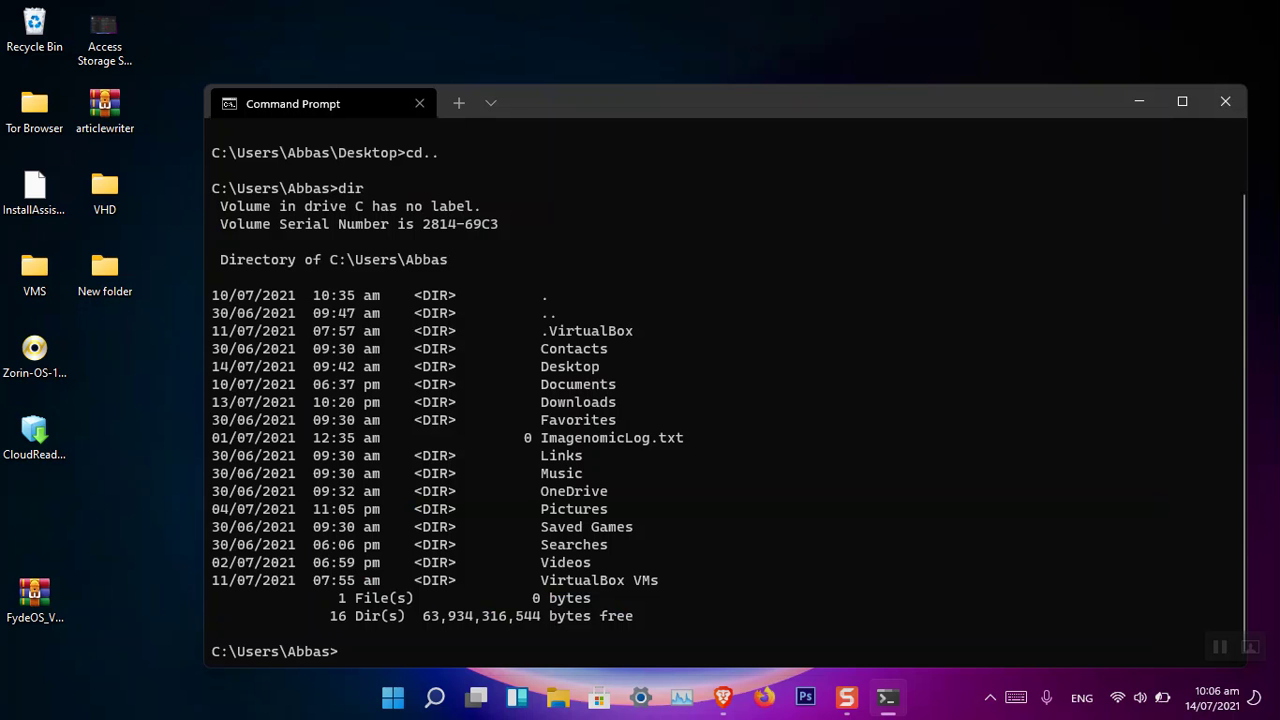
- Change into the Desktop directory with cd Desktop and highlight the new prompt path
text(cd)
double_click(570, 366)
text(Desktop)
key(Return)
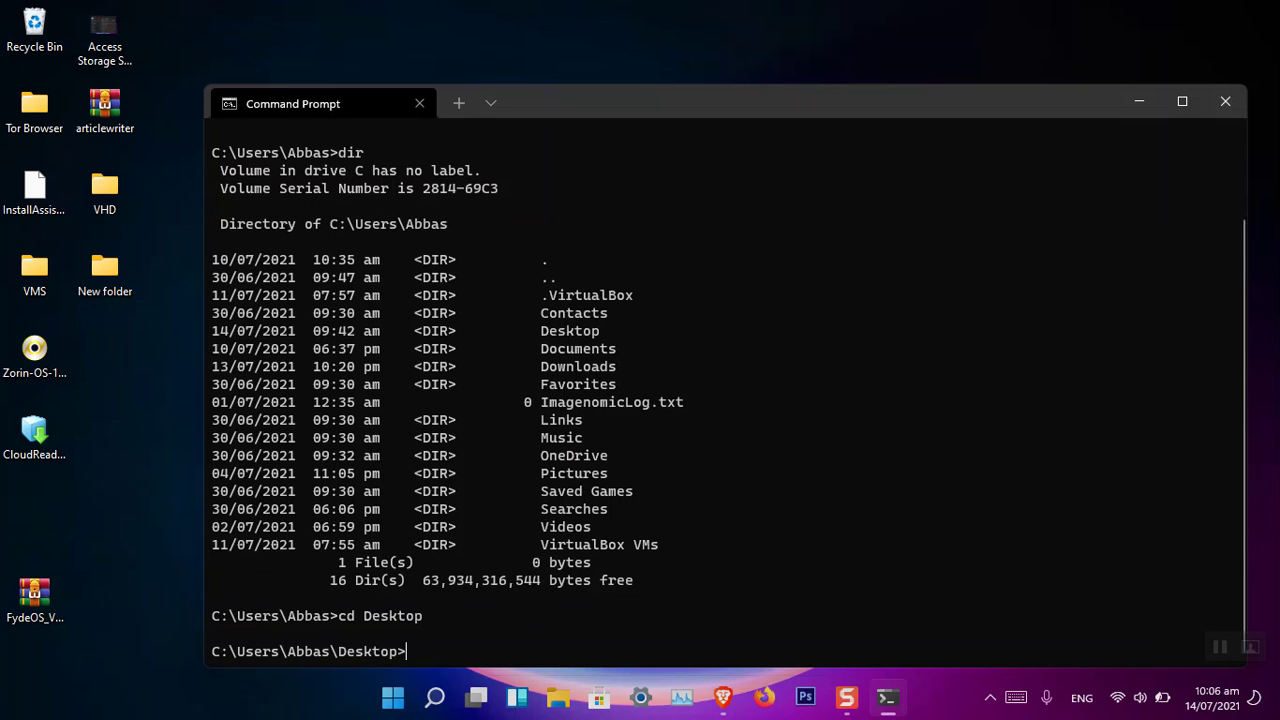
drag(270, 648, 217, 650)
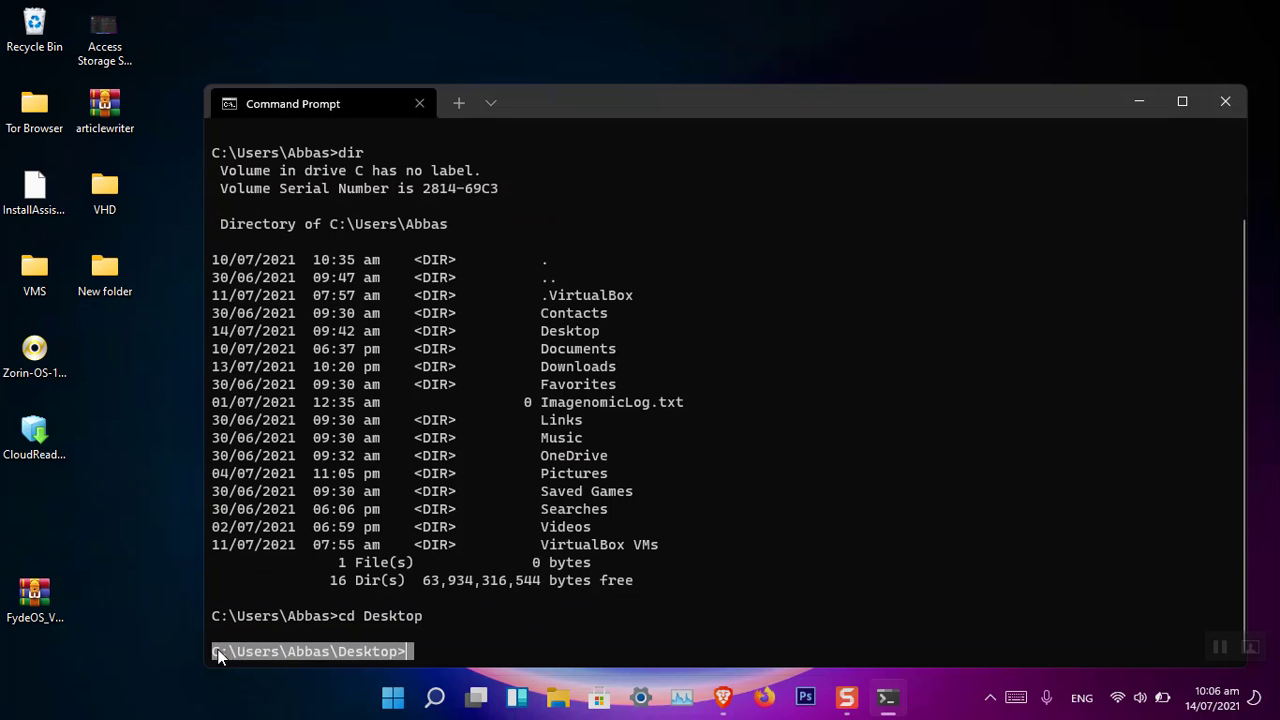
key(ctrl+c)
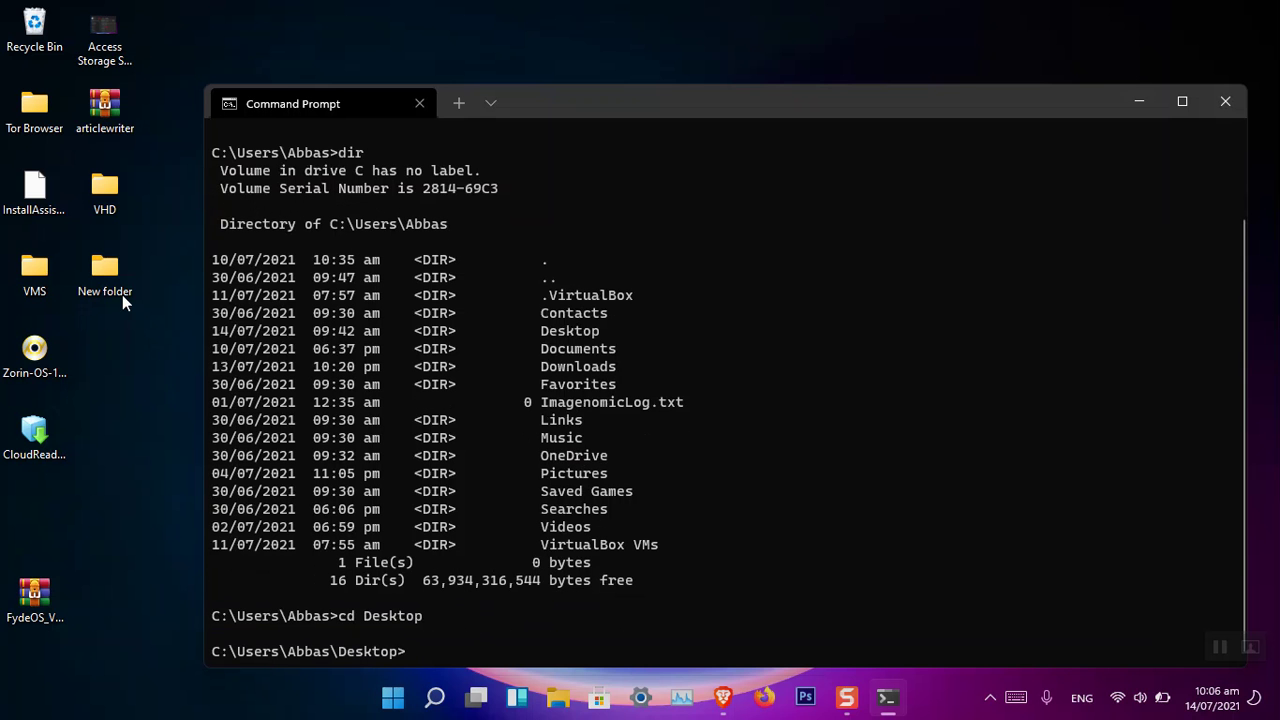
- Hide the desktop folder by running attrib +h "New folder"
text(attribe)
key(BackSpace)
text(+h new)
key(Tab)
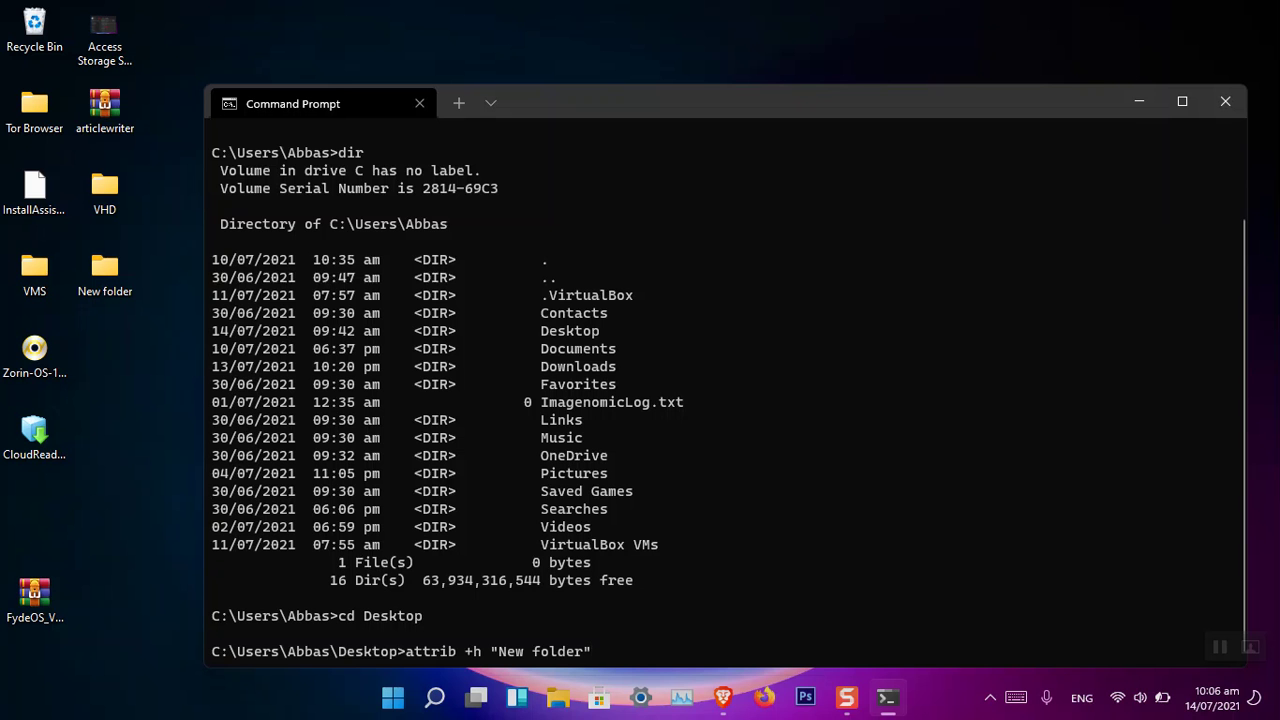
key(Return)
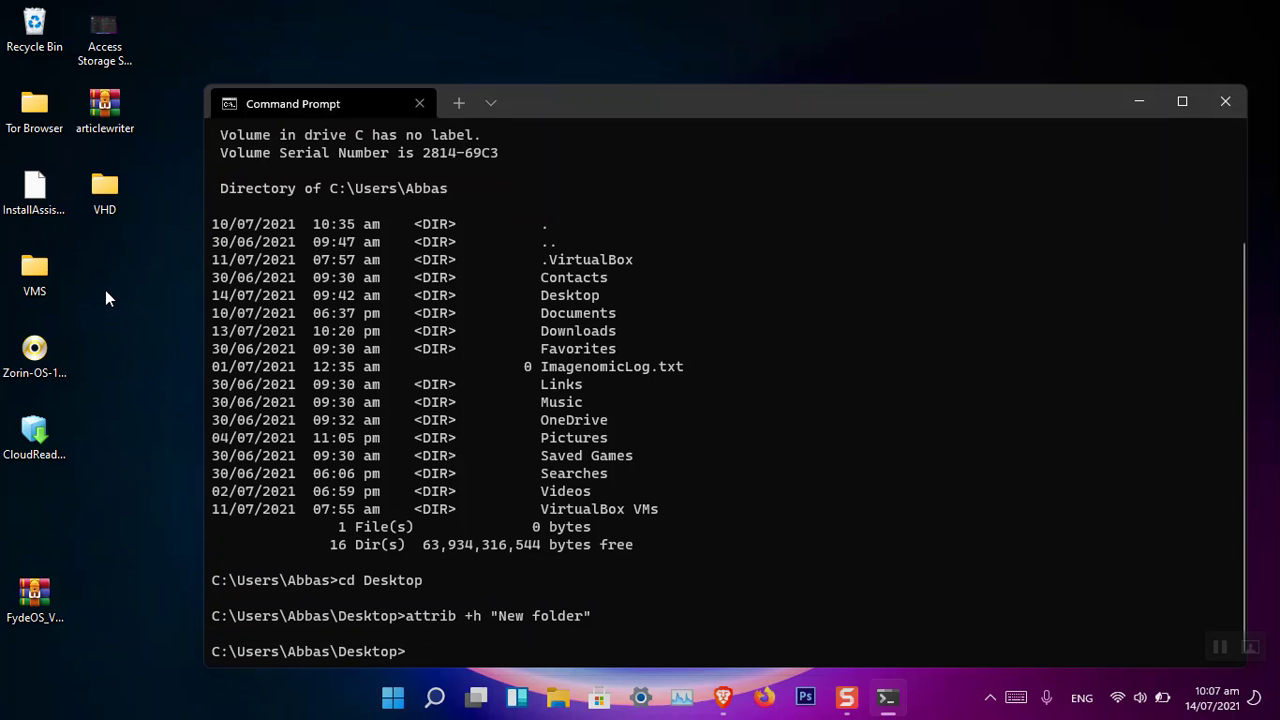
- Unhide the folder with attrib -h "New folder", rerunning the command with the misspelled attribe corrected to attrib
text(attribe -h "New folder")
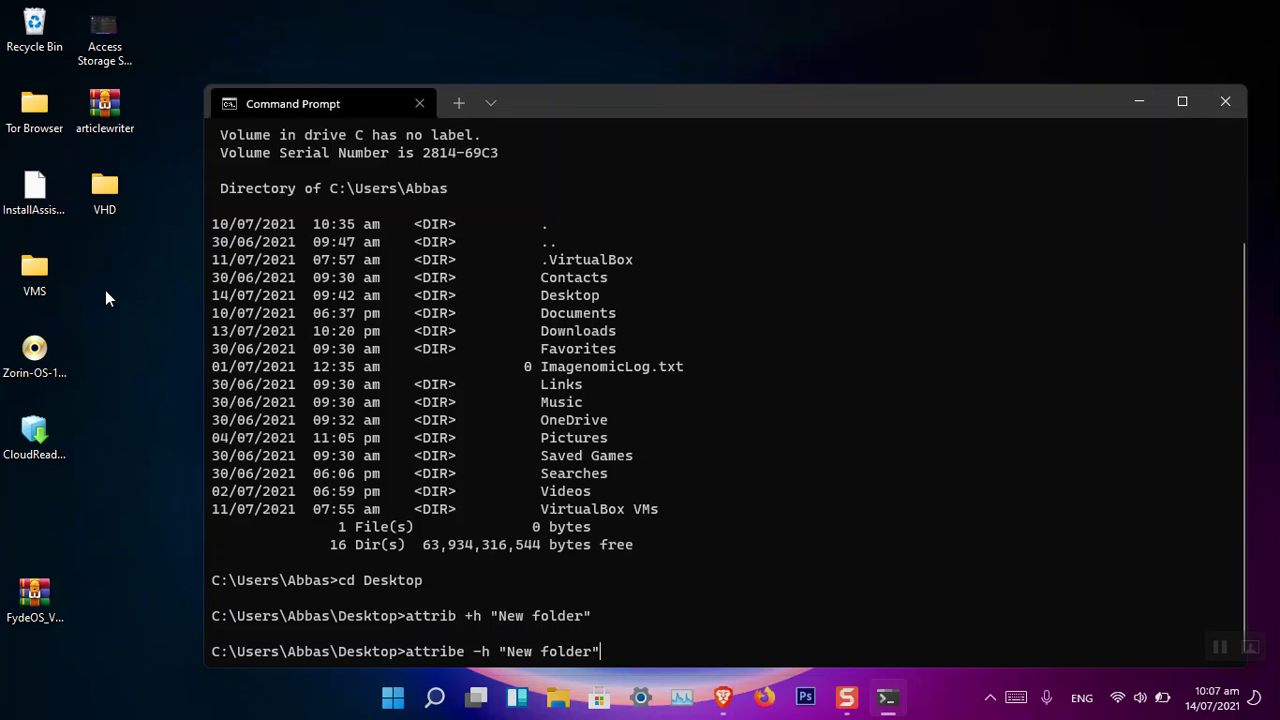
key(Return)
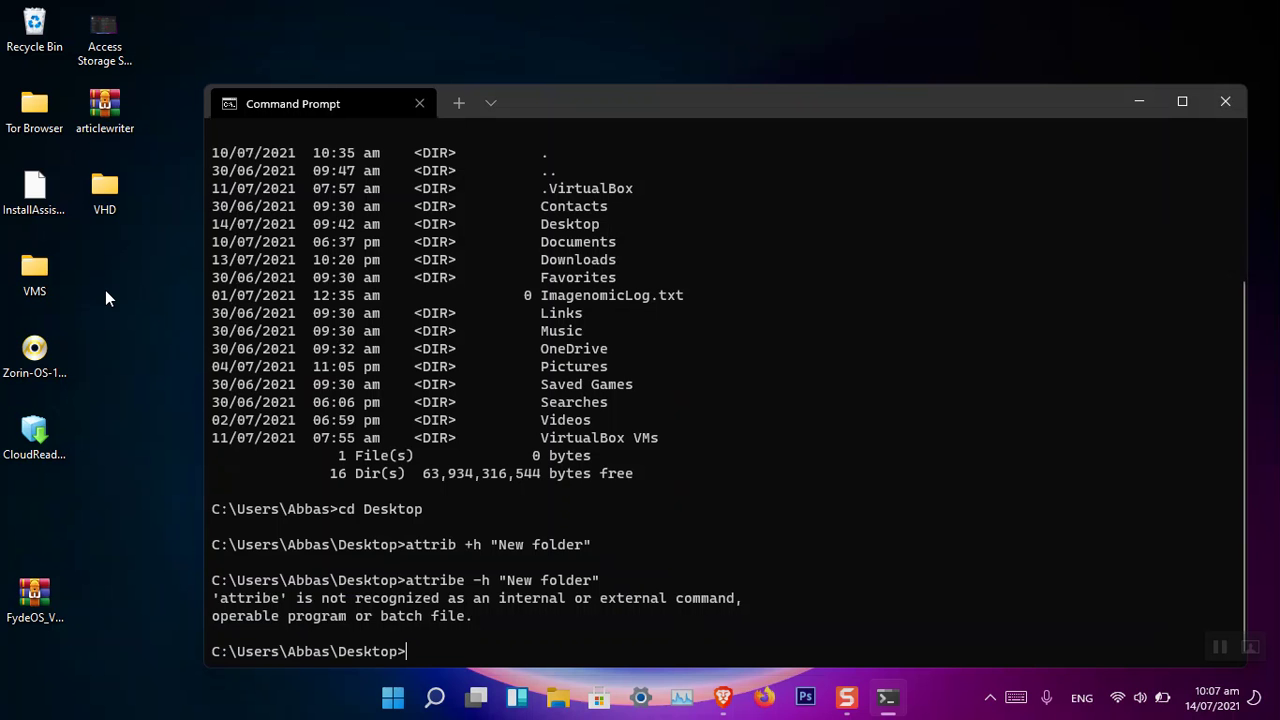
key(Up)
key(Left)
key(Left)
key(Left)
key(Left)
key(Left)
key(Left)
key(Left)
key(Left)
key(Left)
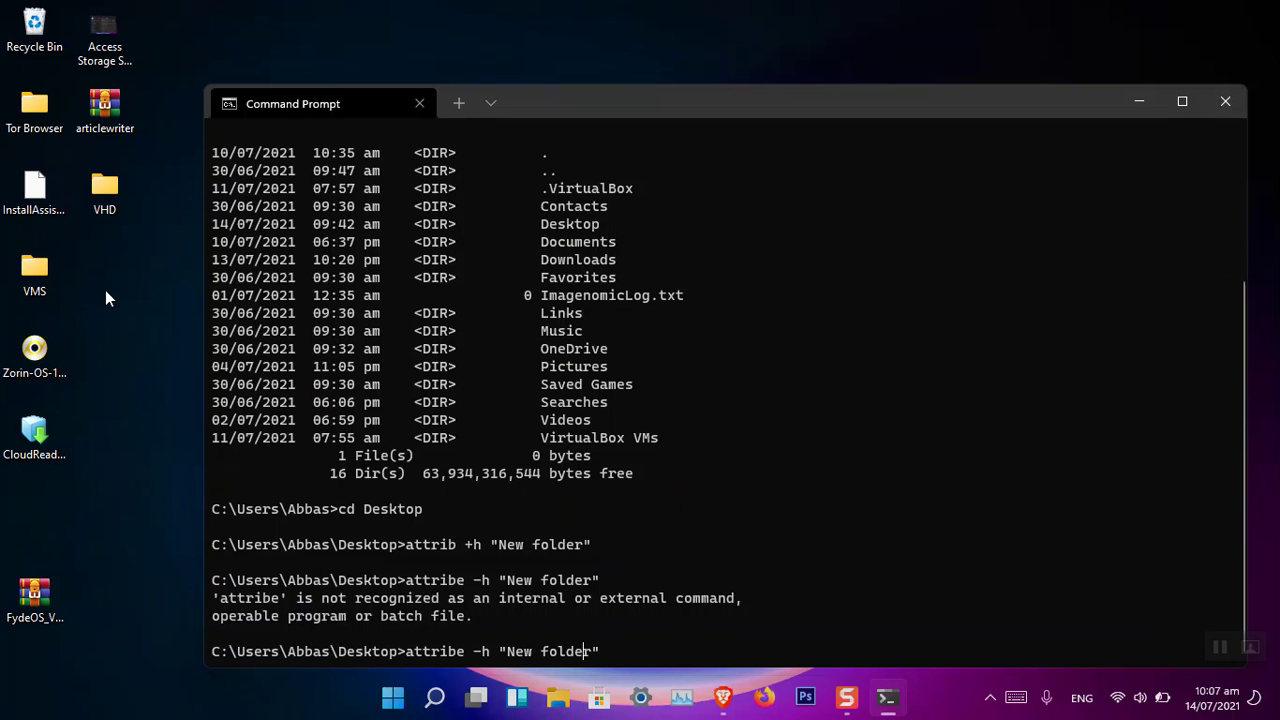
key(Left)
key(BackSpace)
key(Return)
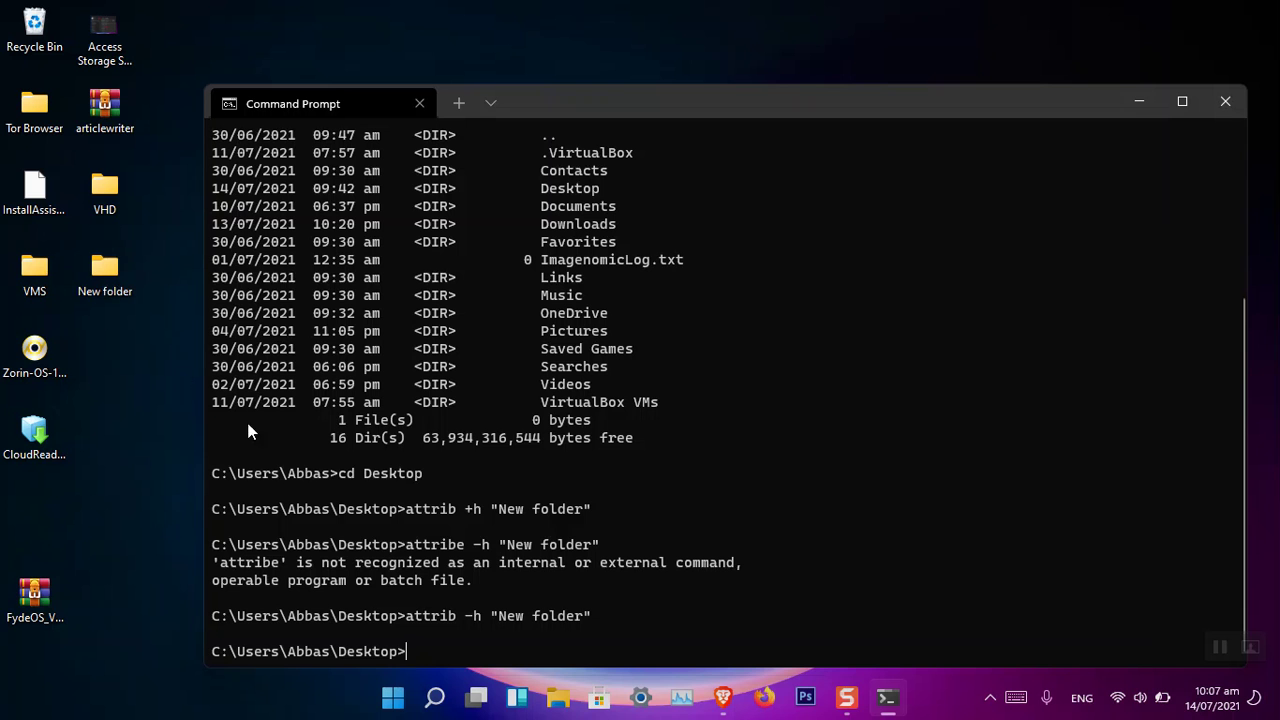
- Hide the folder again by reusing the earlier attrib +h "New folder" command, and list the Desktop directory with dir
key(Up)
key(Up)
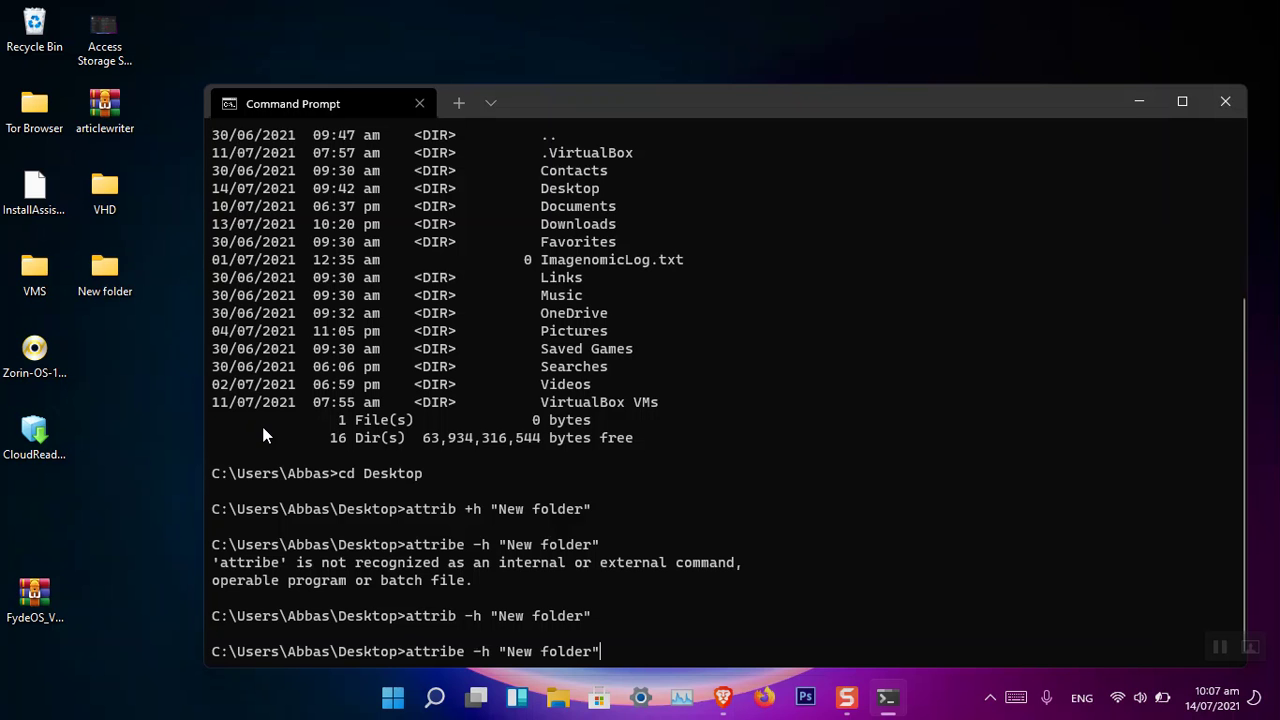
key(Up)
key(Return)
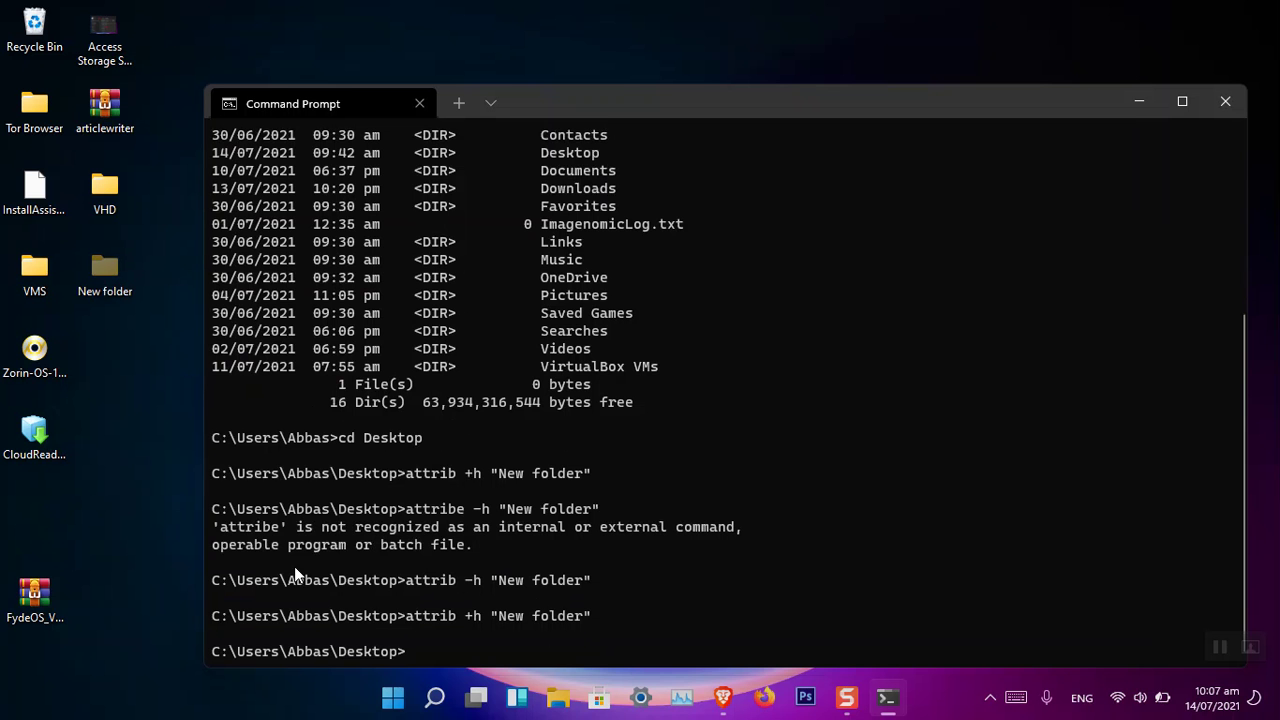
text(dir)
key(Return)
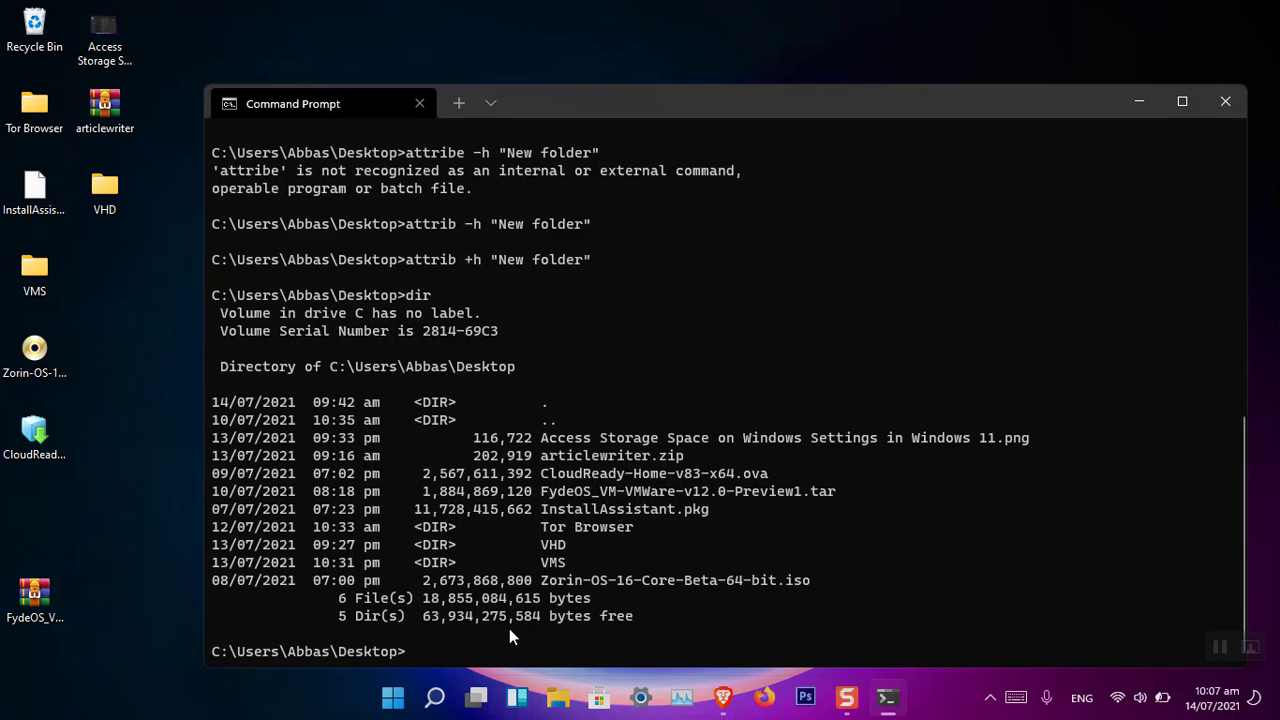
- Unhide the folder again by rerunning attrib -h "New folder" from the command history
key(Up)
key(Up)
key(Up)
key(Return)
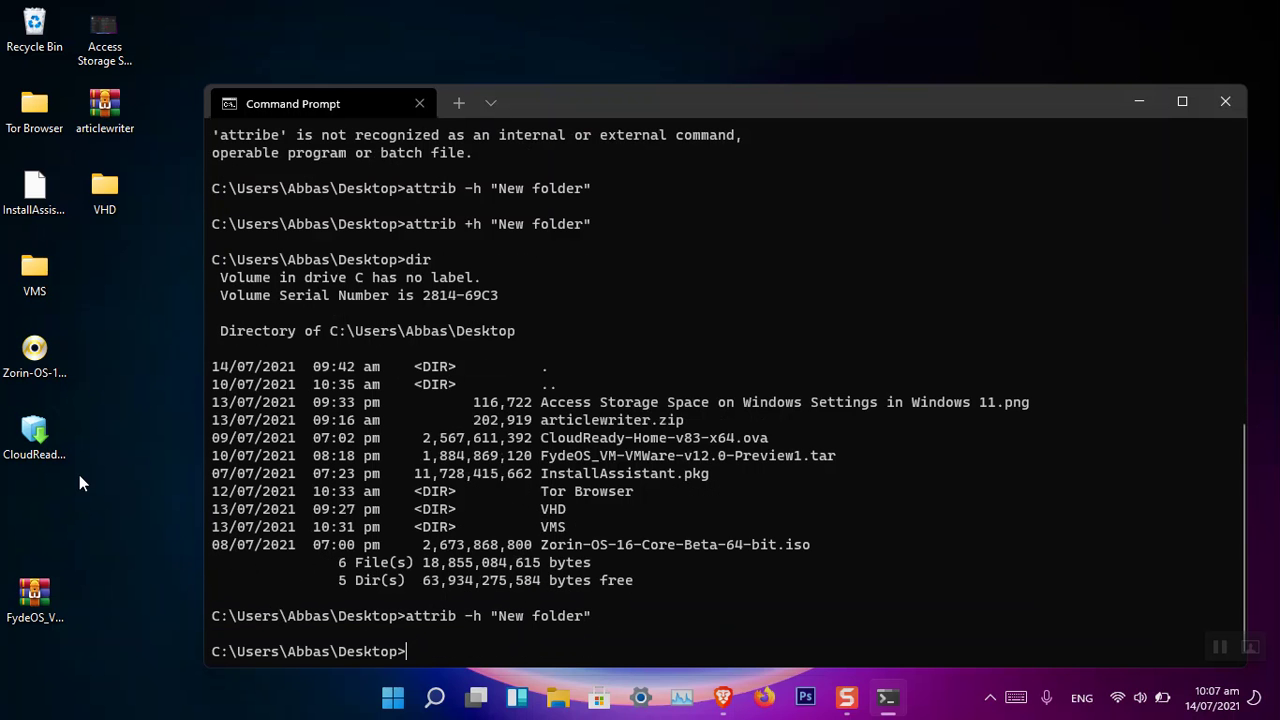
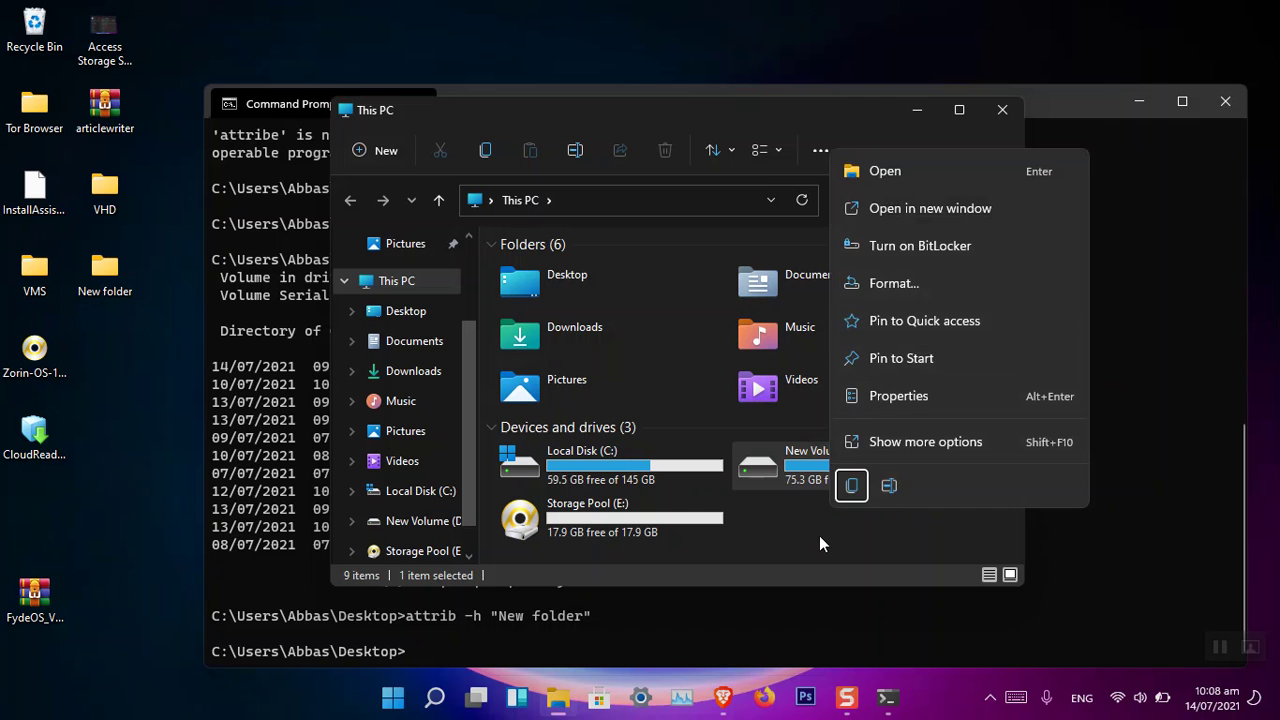
right_click(92, 266)
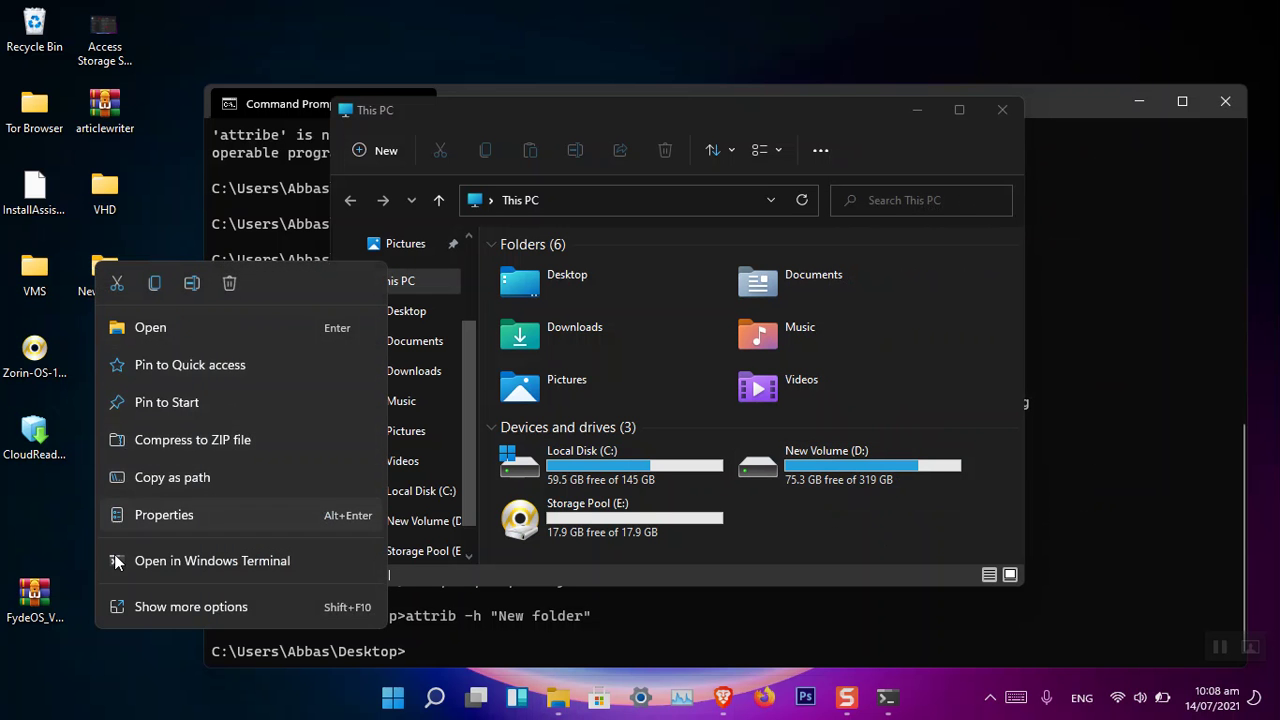
click(820, 549)
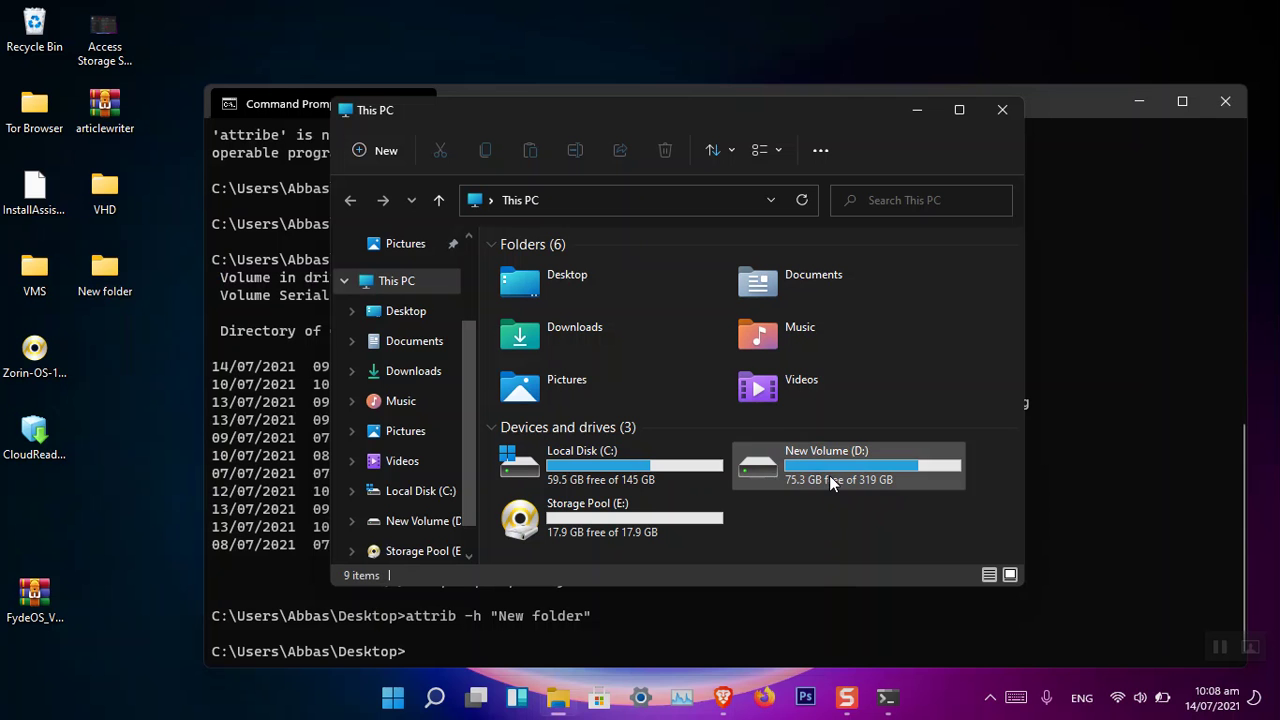
click(1114, 527)
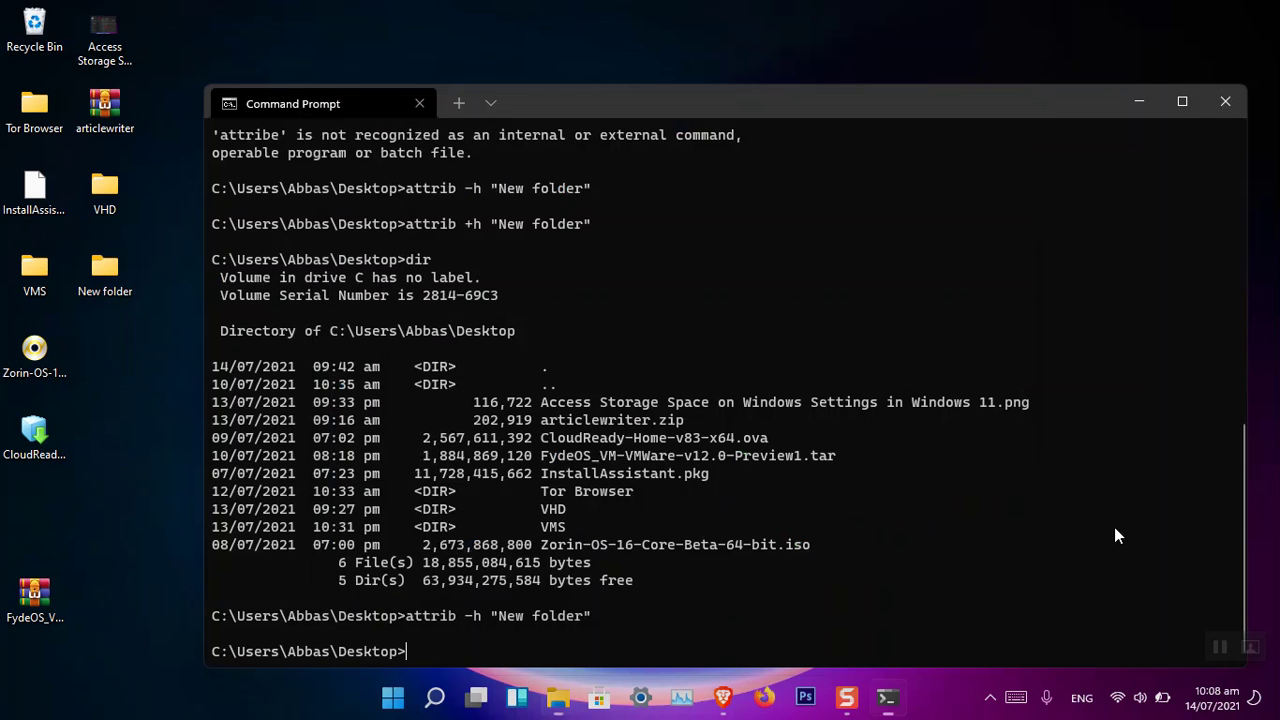
text(a)
text(r)
key(BackSpace)
text(ttrib +h)
- Open the properties of New Volume (D:) from This PC and examine its Tools, Hardware, Sharing, Security and Customize settings for a hiding option
click(557, 702)
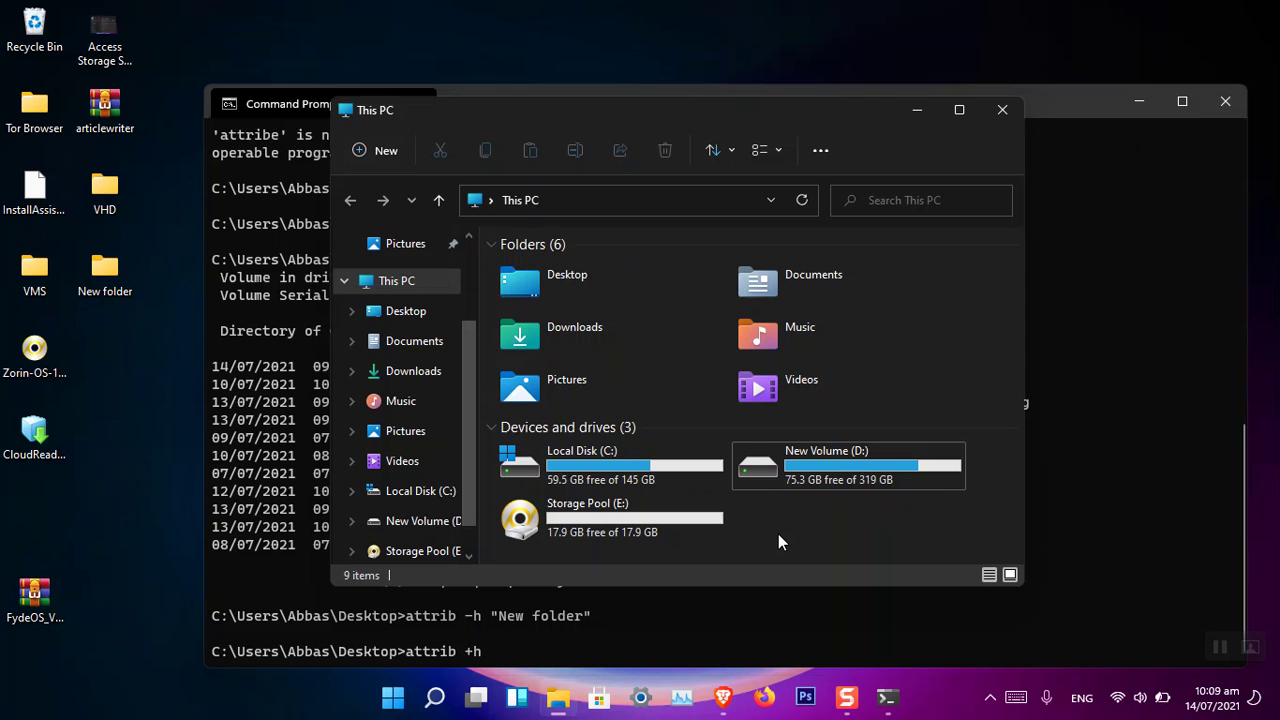
right_click(806, 479)
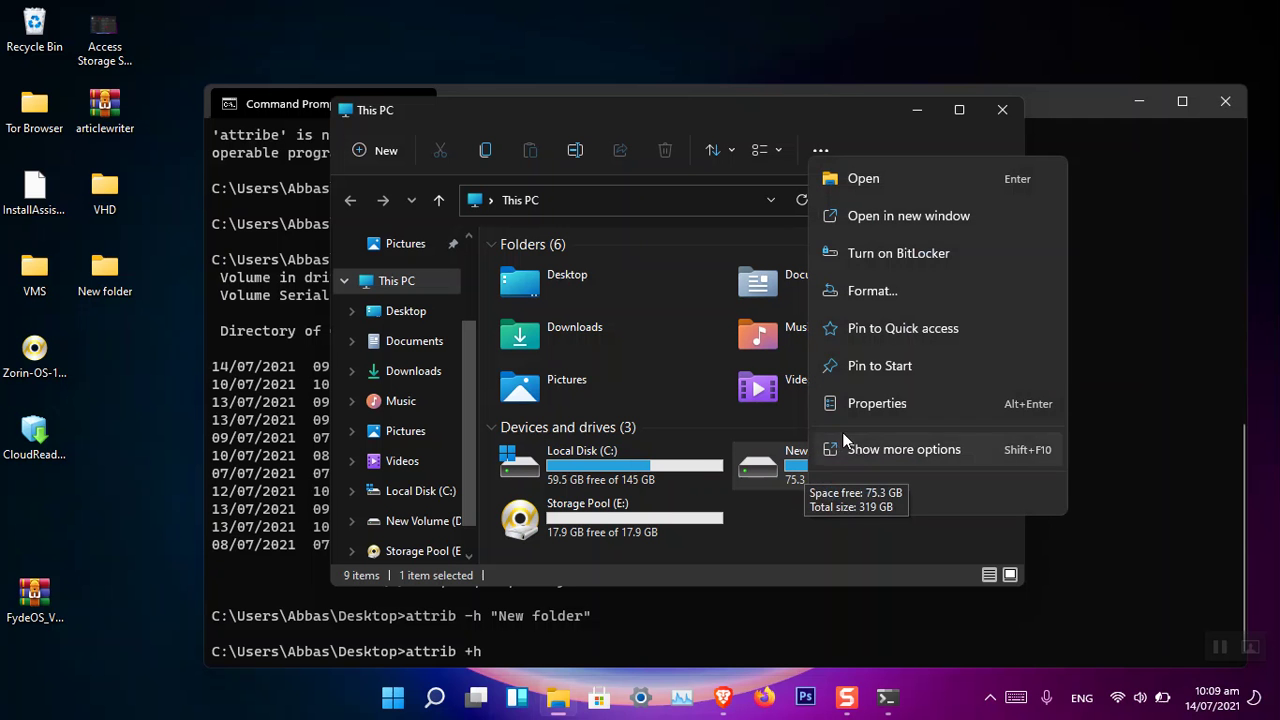
click(921, 402)
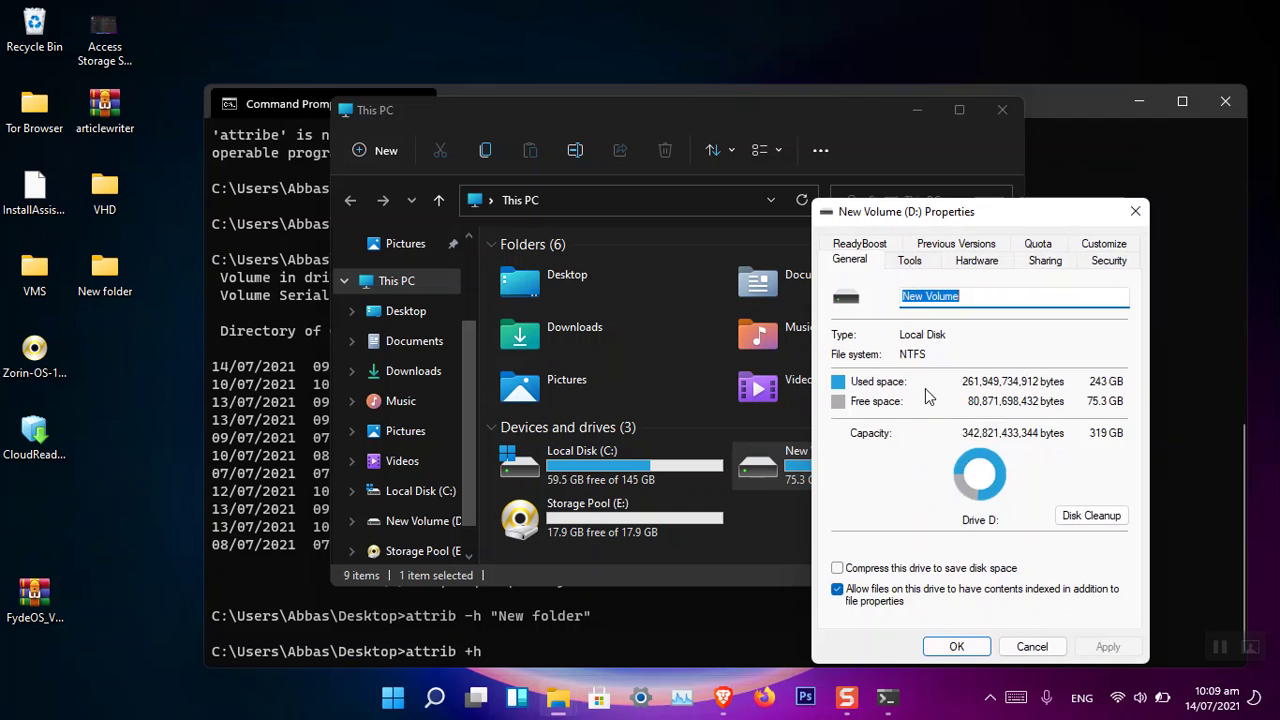
click(910, 262)
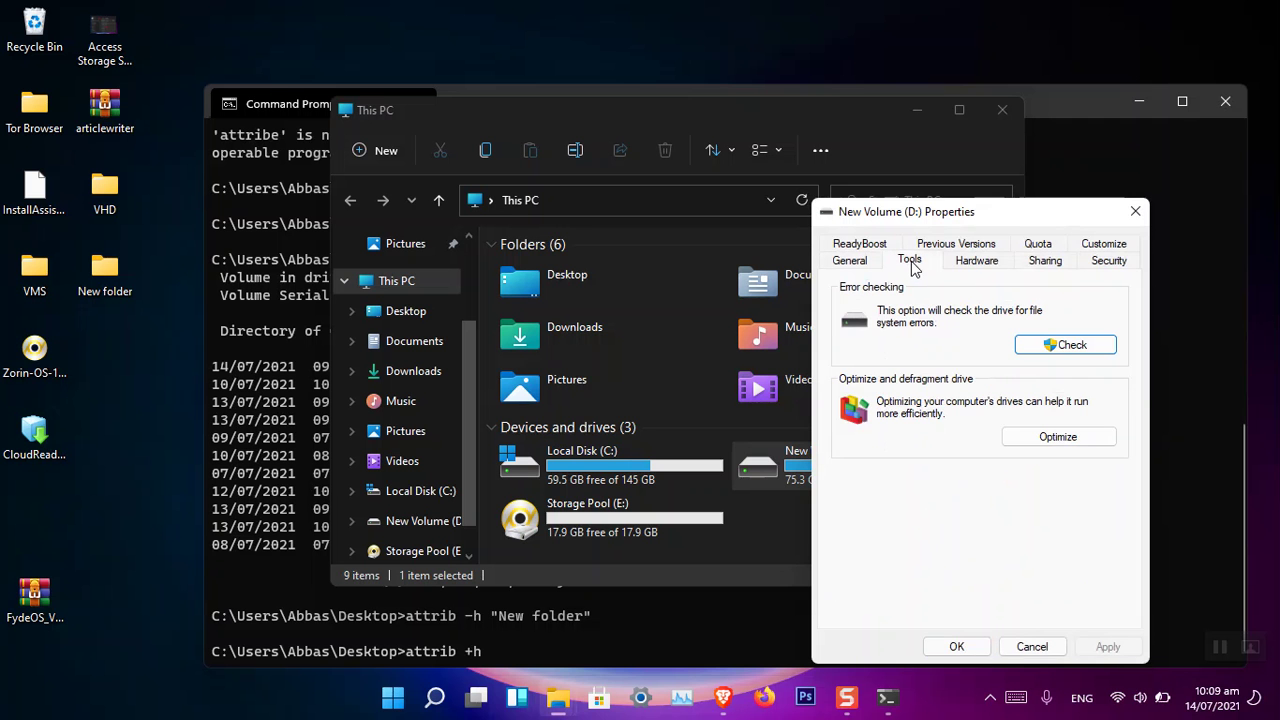
click(976, 261)
click(1040, 262)
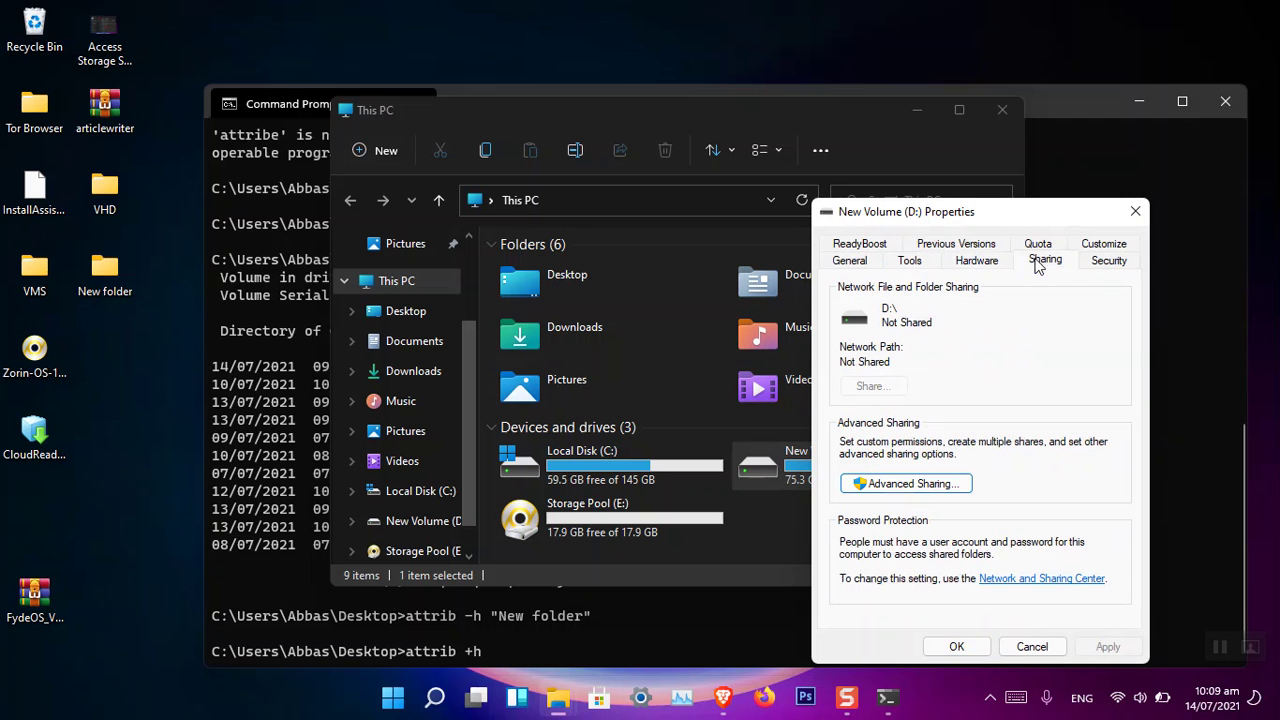
click(1100, 260)
click(1100, 252)
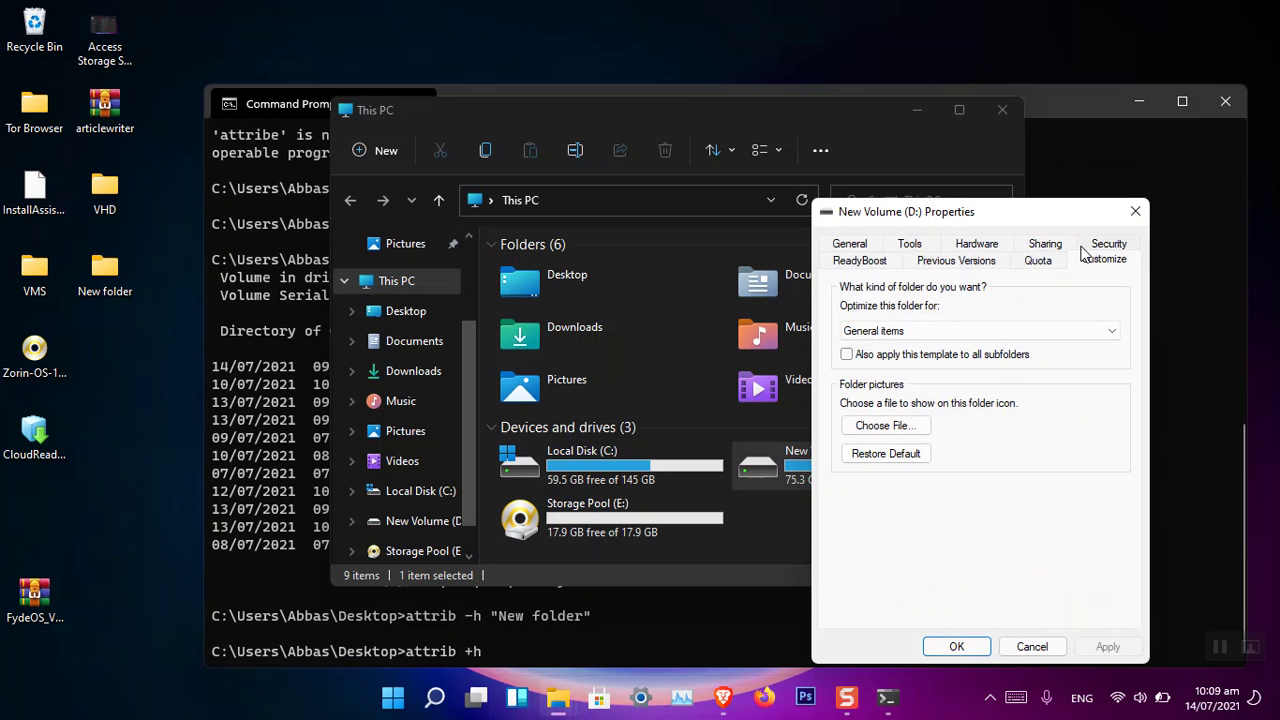
click(1047, 247)
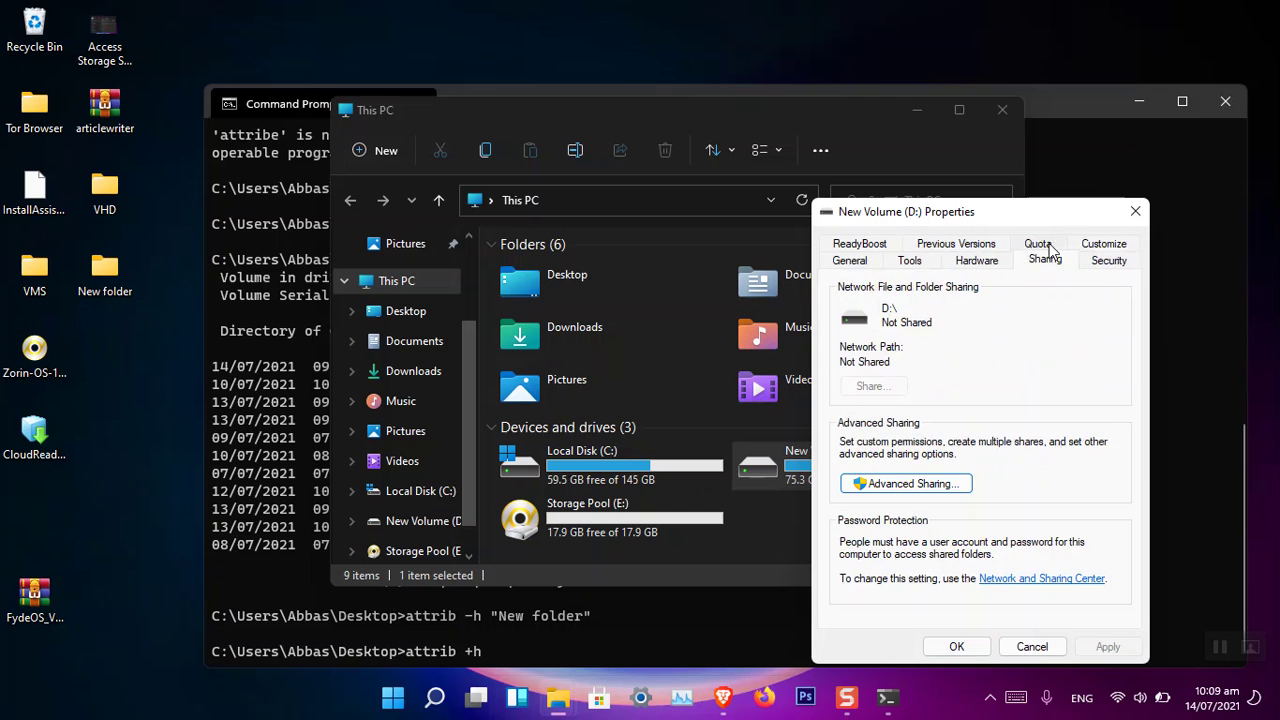
click(984, 246)
click(912, 246)
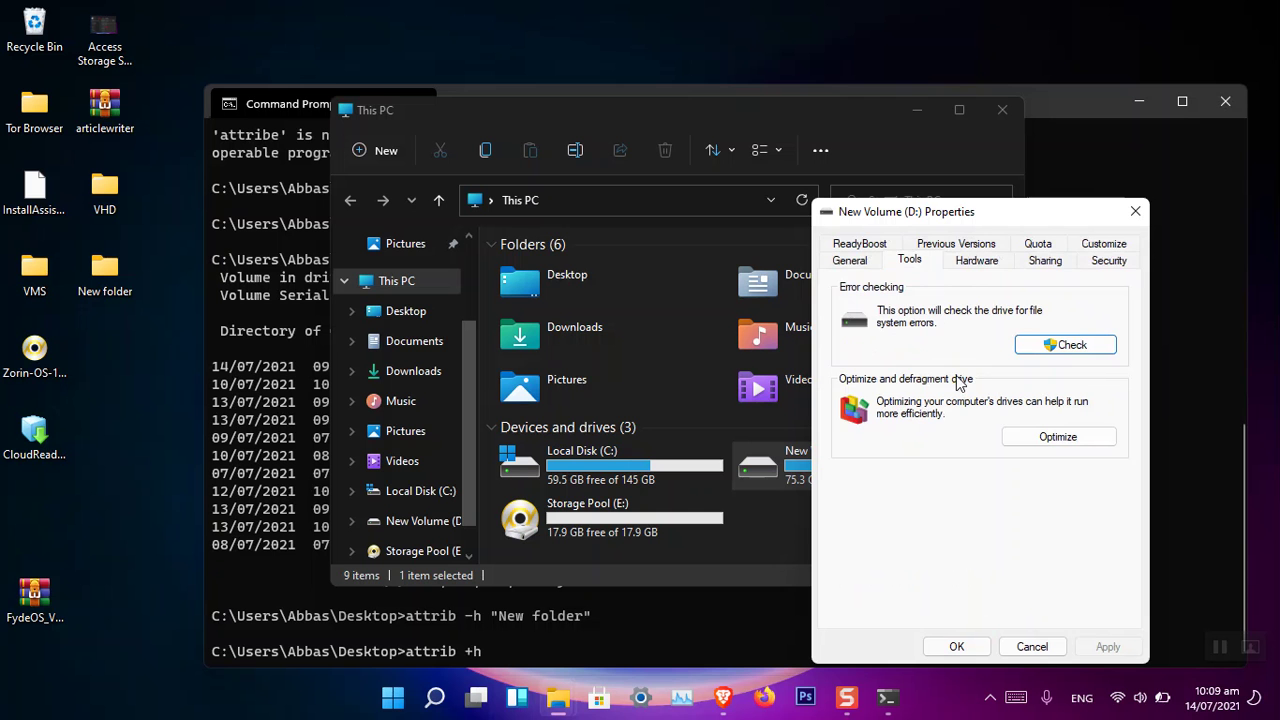
click(1135, 211)
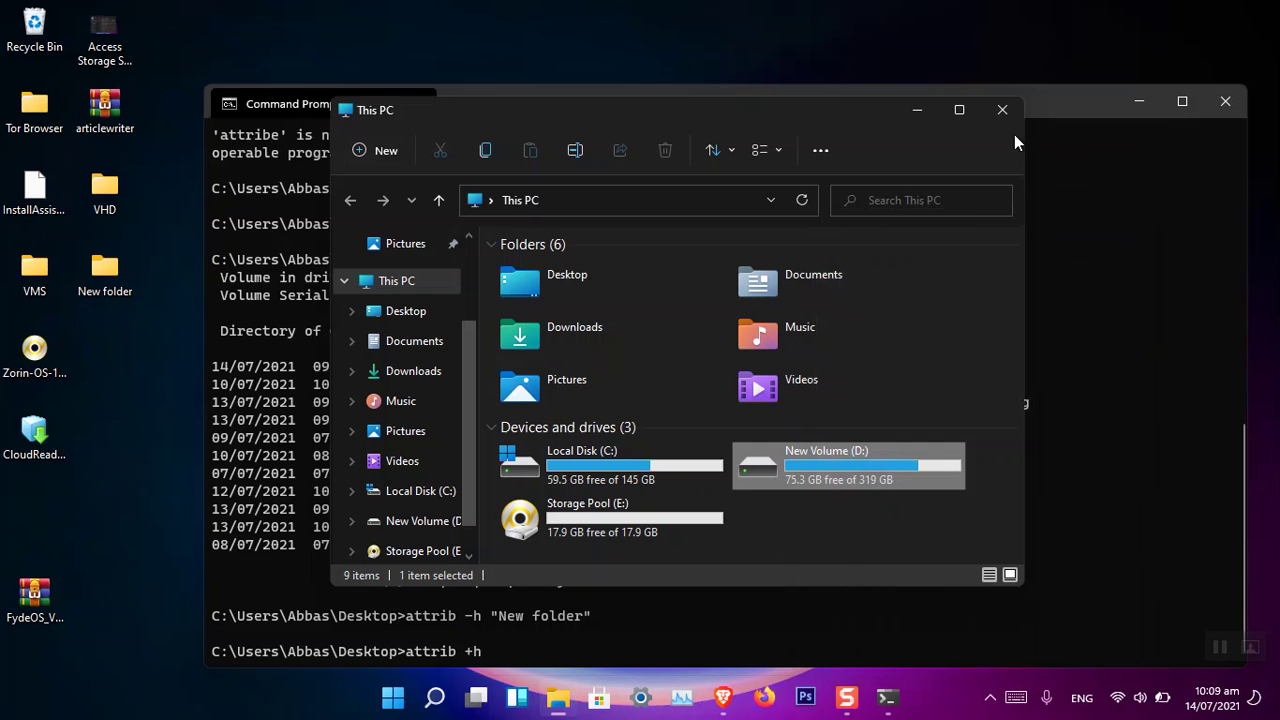
- Close the File Explorer and Command Prompt windows, and briefly view the drives in This PC
click(1001, 111)
click(1224, 101)
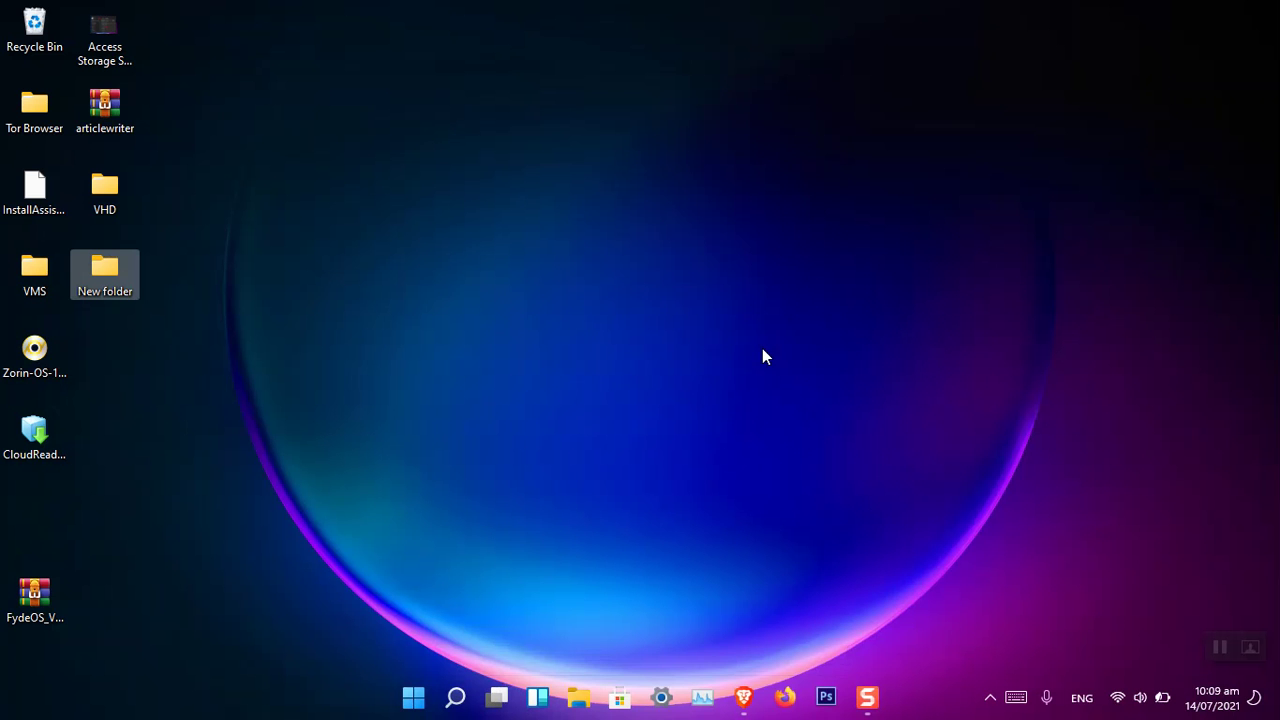
key(super+e)
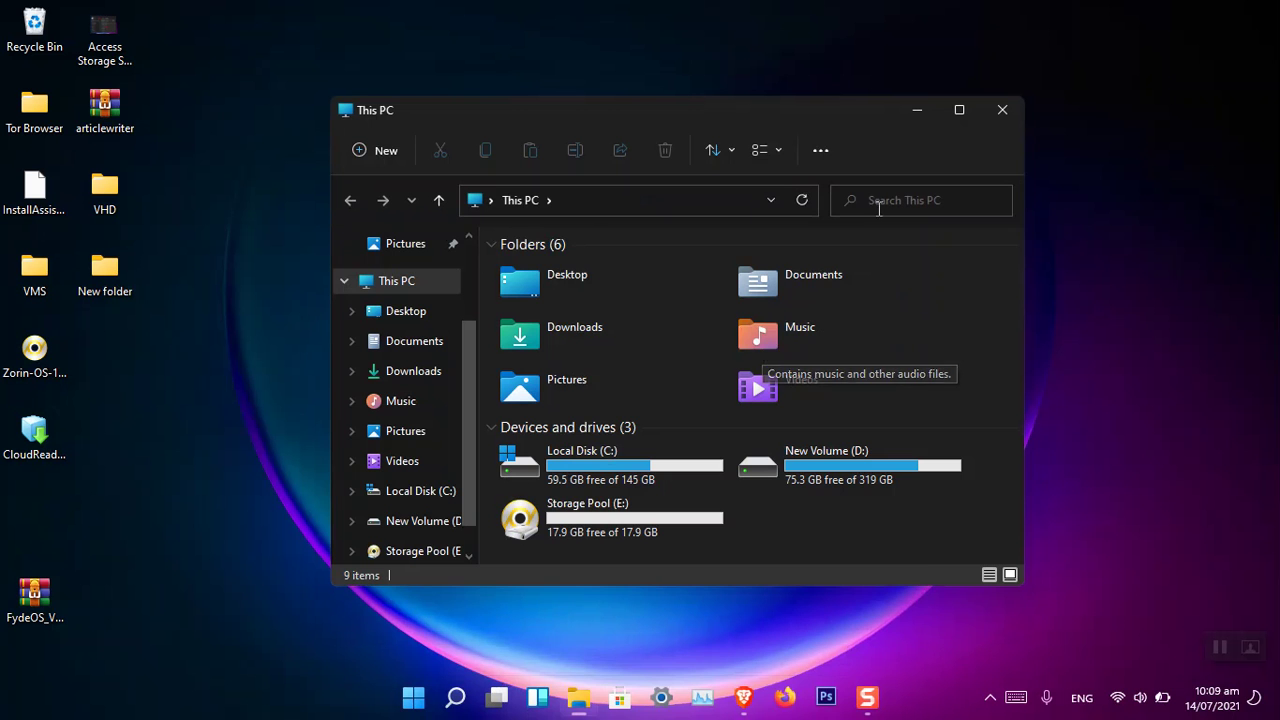
click(1002, 110)
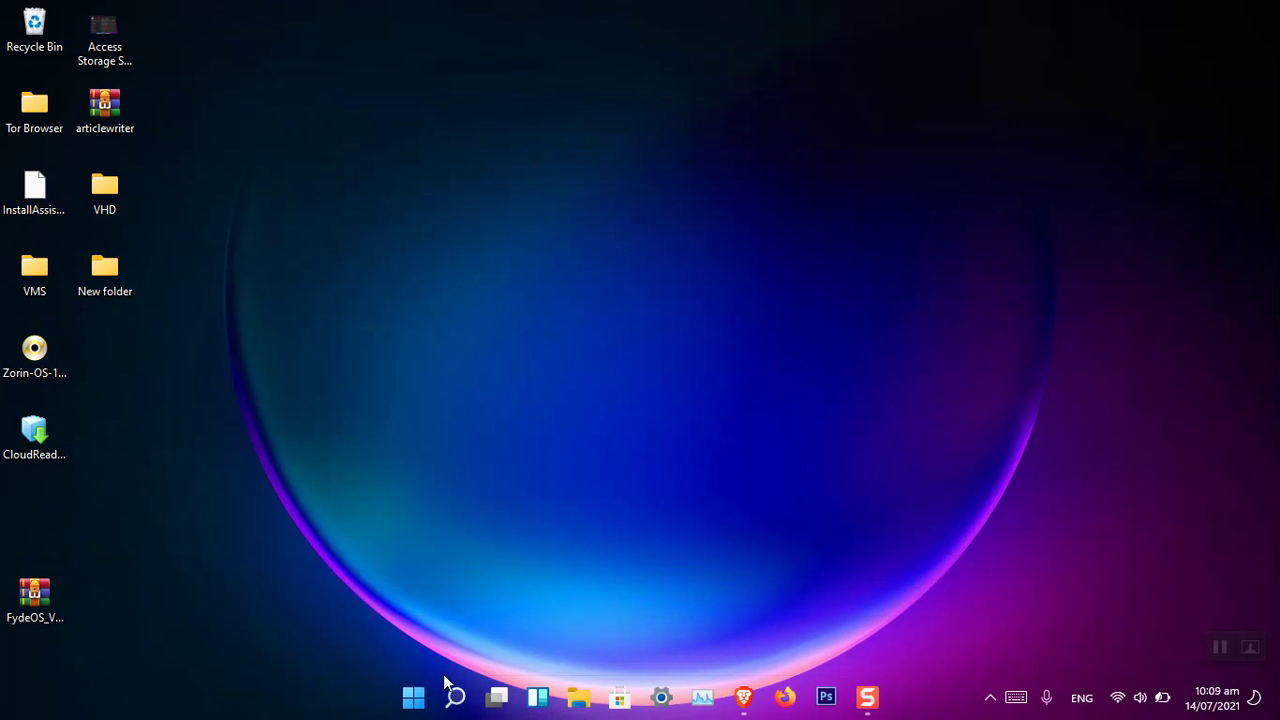
- Open Disk Management and move its window toward the middle of the desktop
right_click(400, 698)
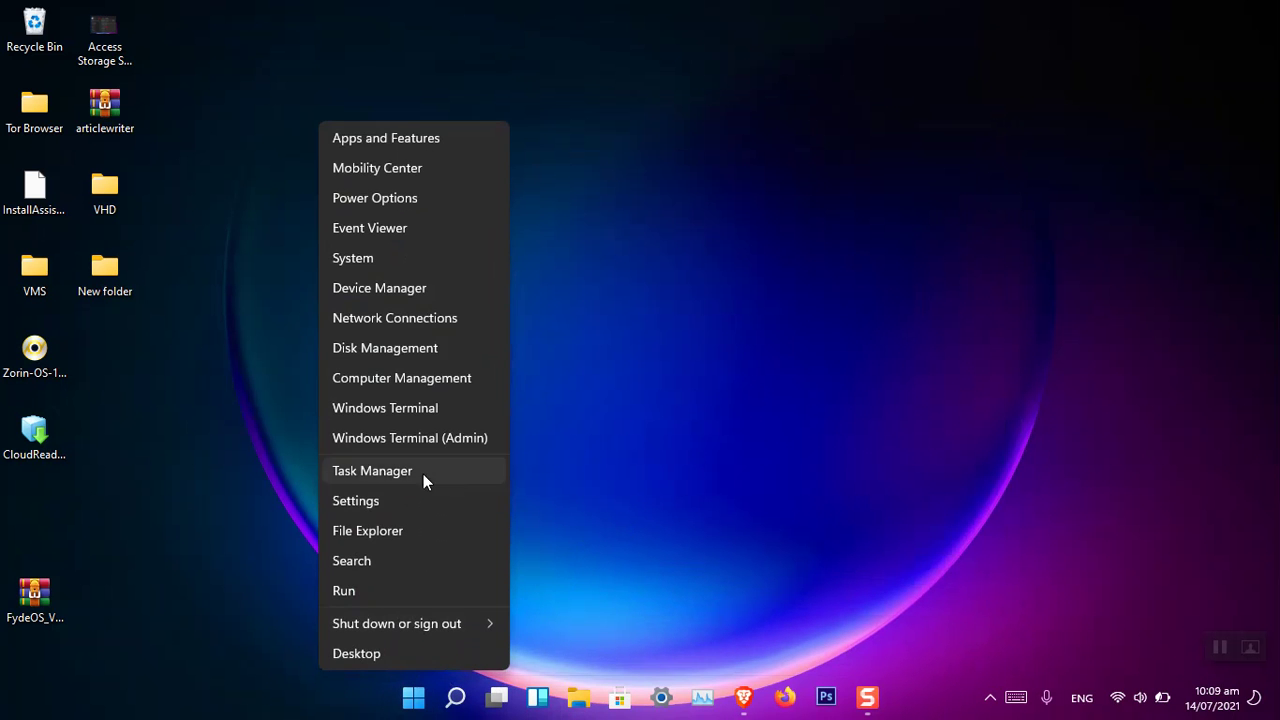
click(444, 355)
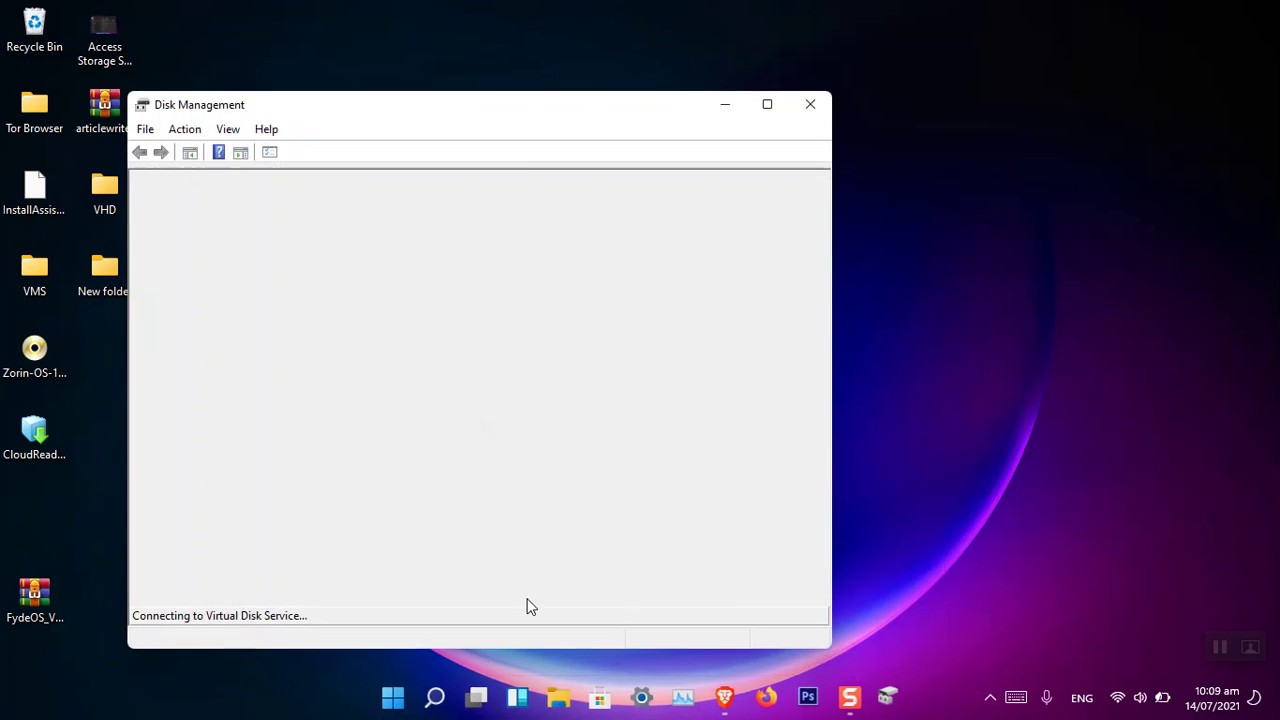
drag(528, 120, 697, 66)
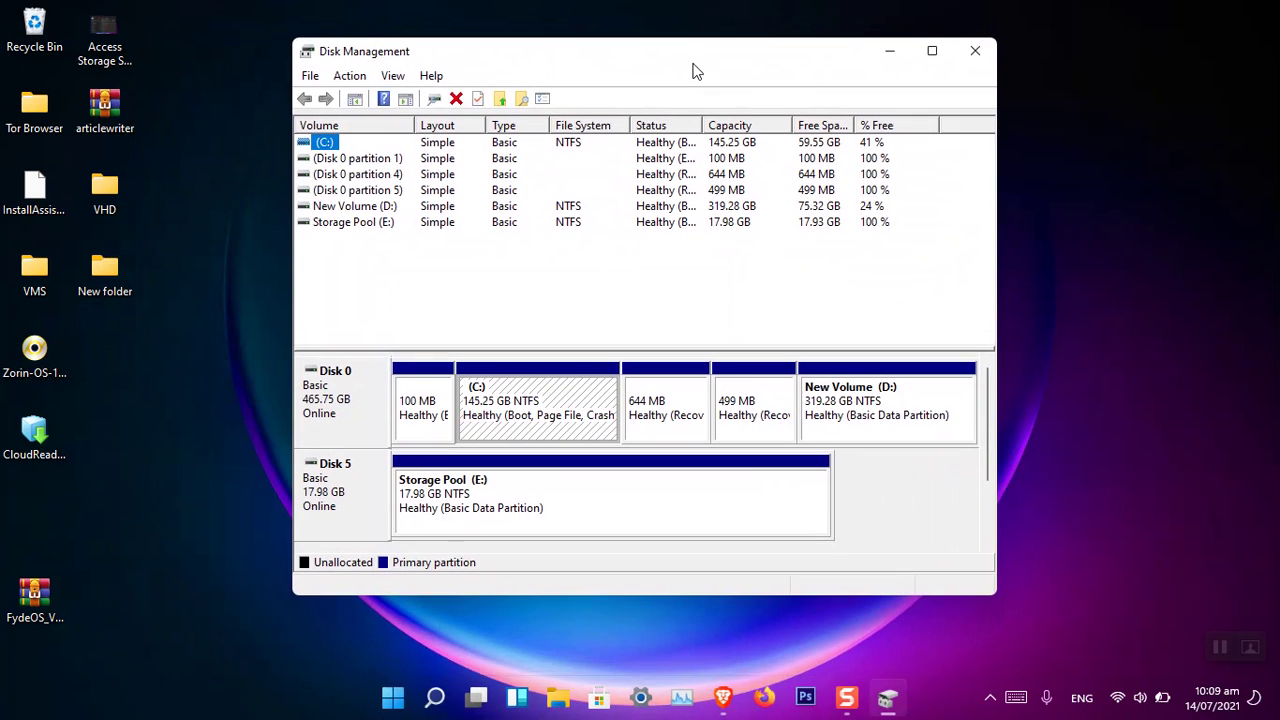
- Remove drive letter D: from New Volume, accepting the warnings, and check the drives in This PC
right_click(844, 423)
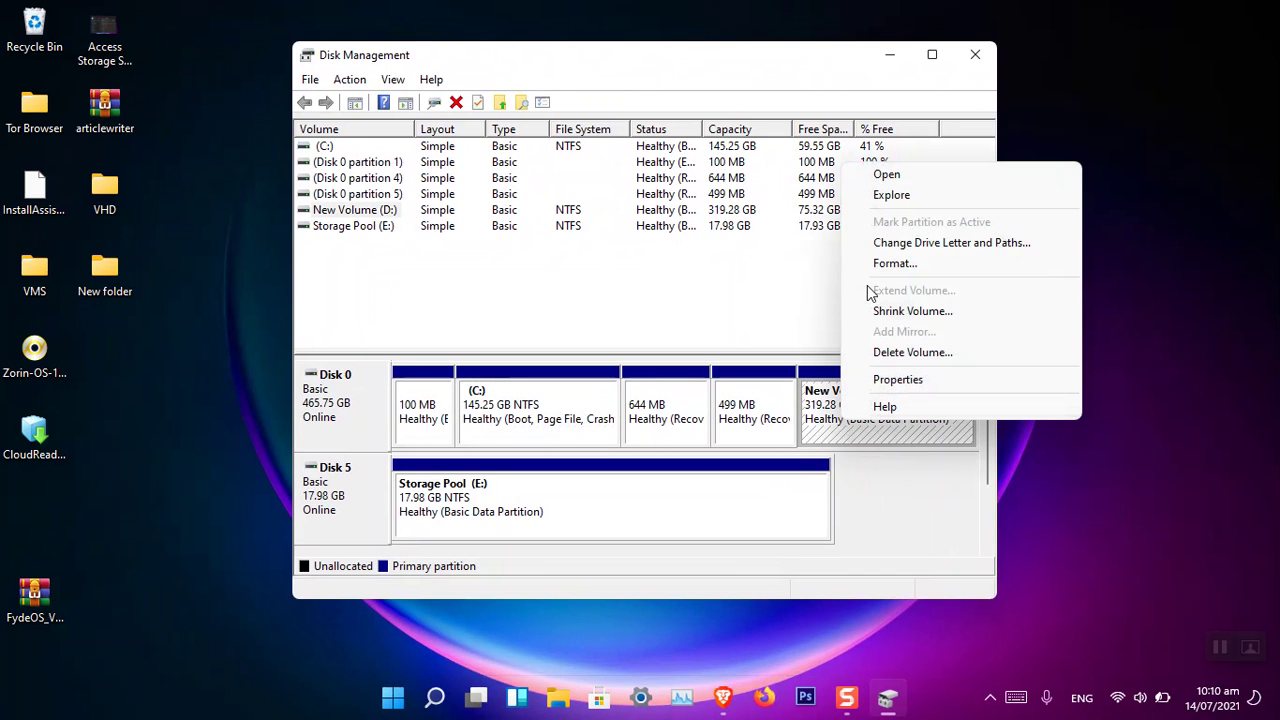
click(907, 244)
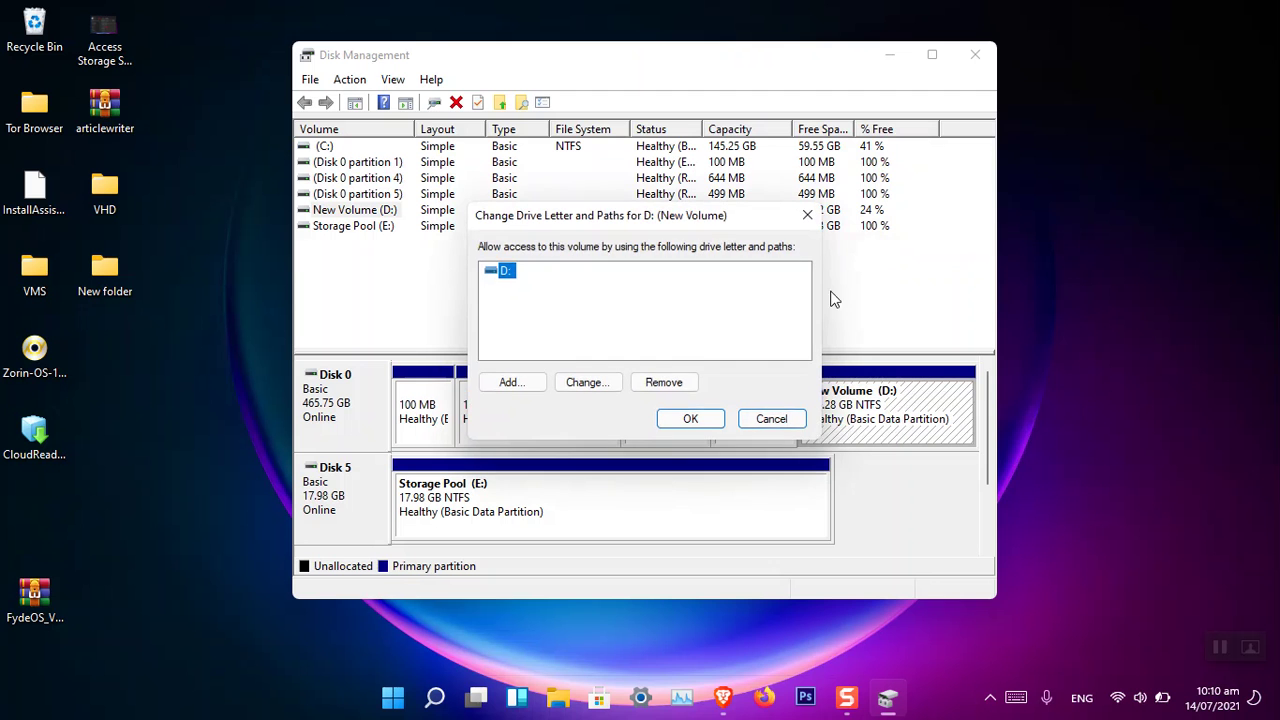
click(665, 384)
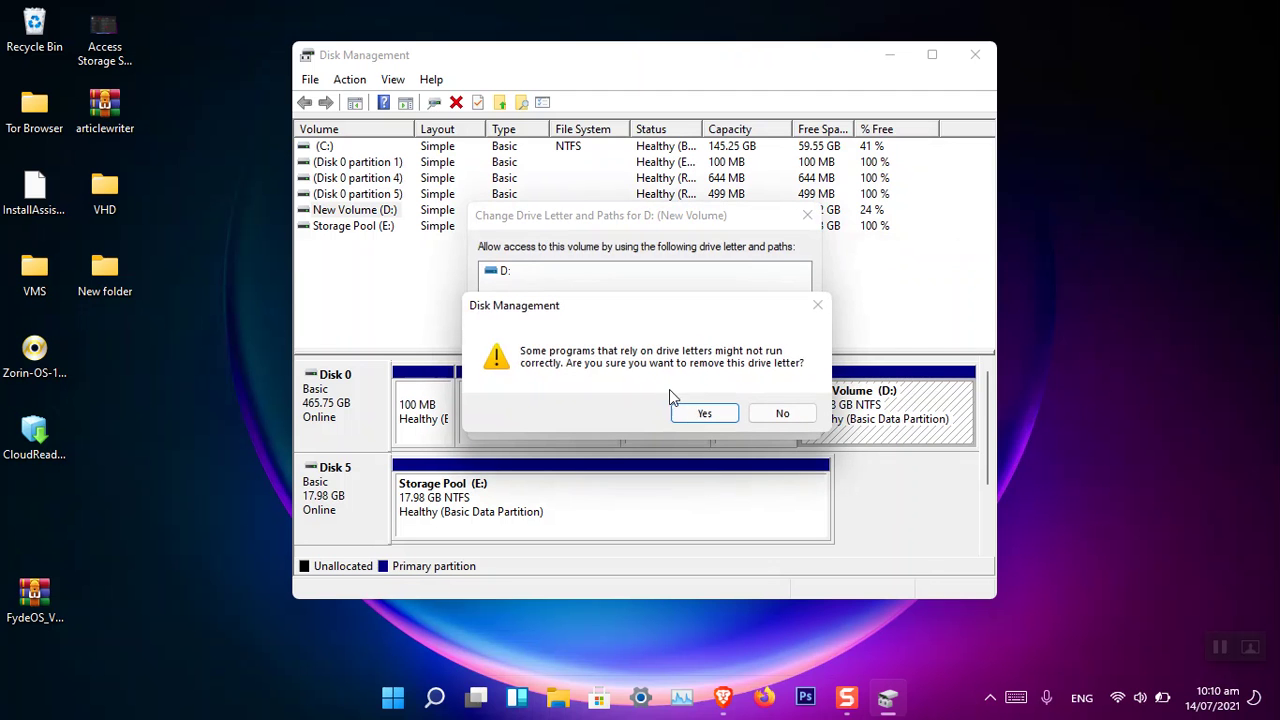
click(700, 415)
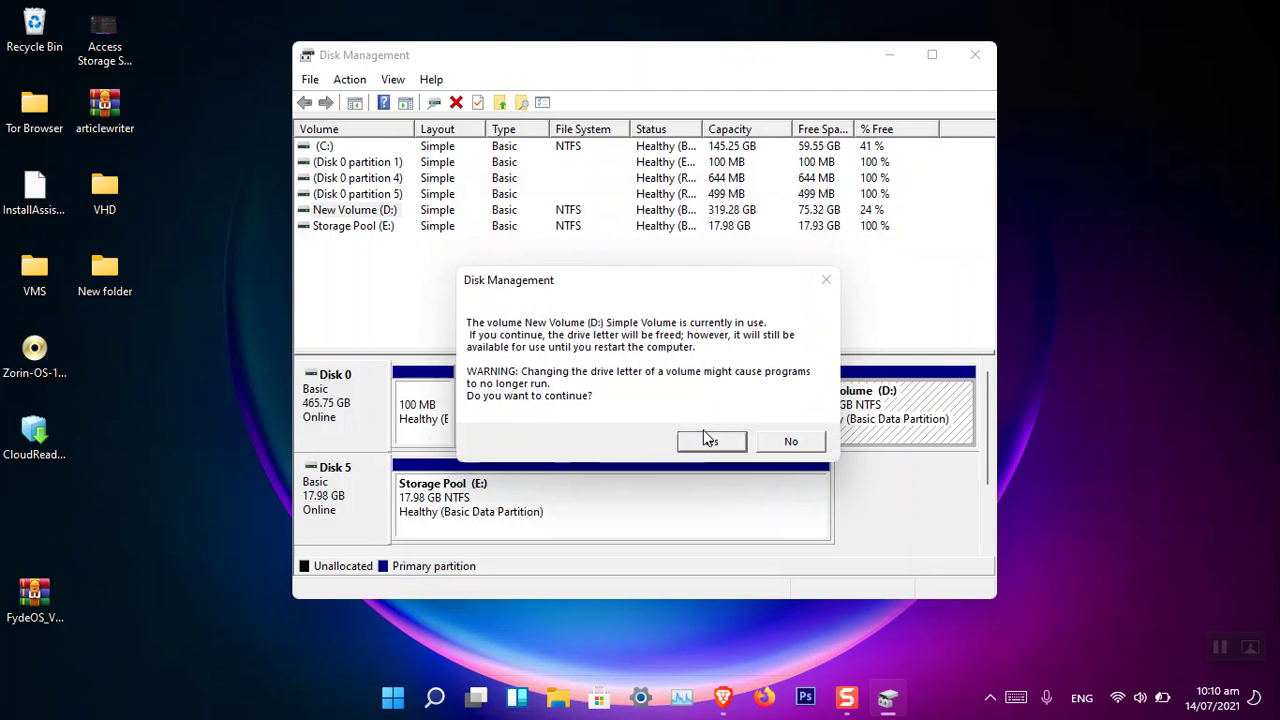
click(710, 442)
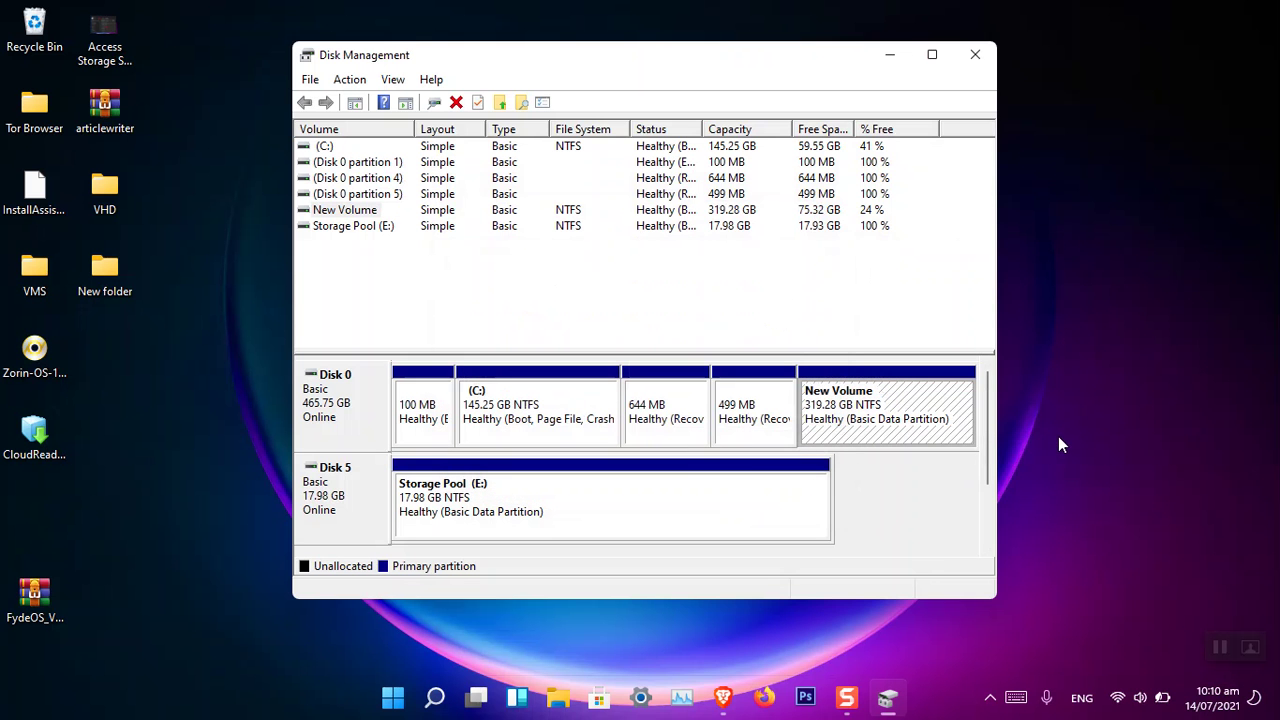
key(super+e)
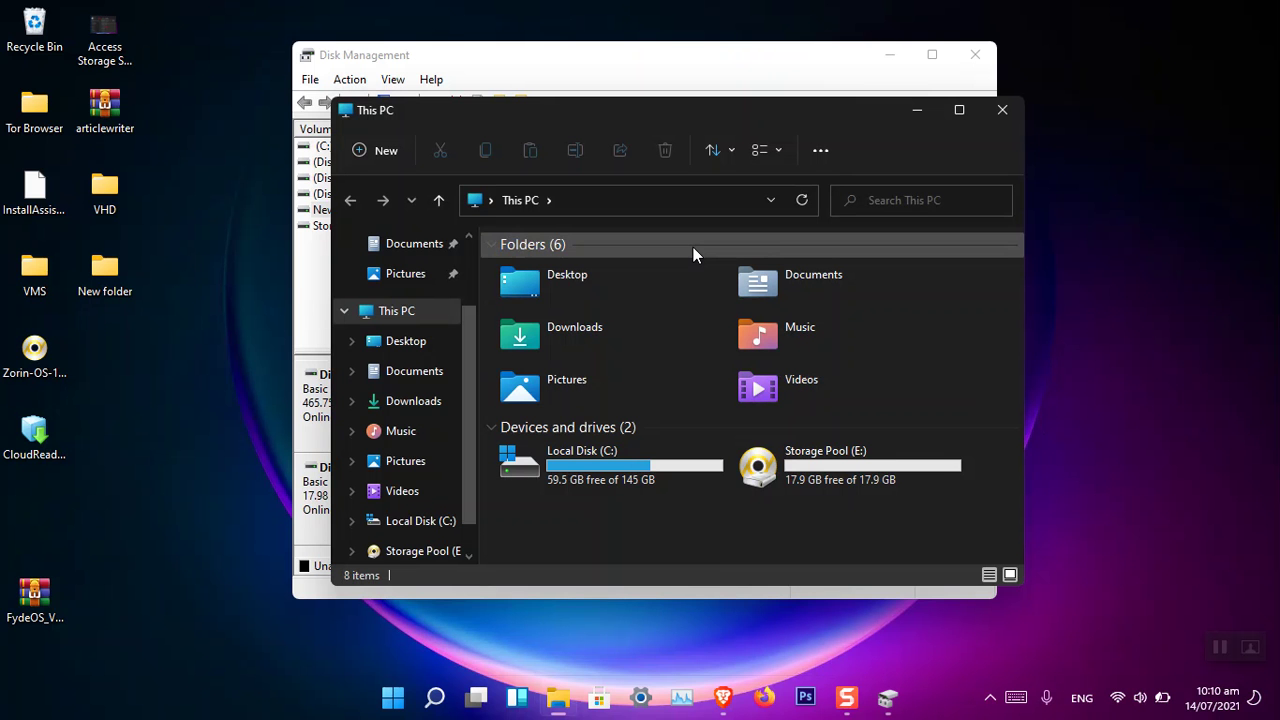
- Assign drive letter D to New Volume in Disk Management
click(682, 84)
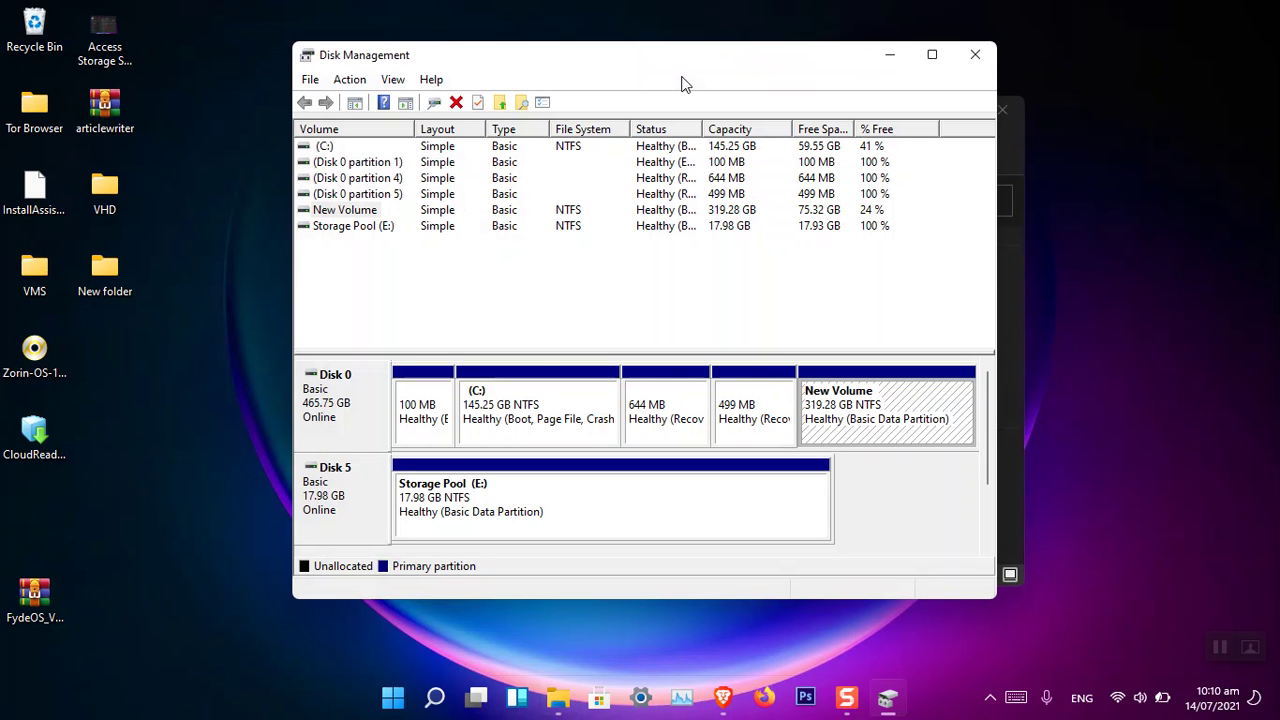
right_click(838, 426)
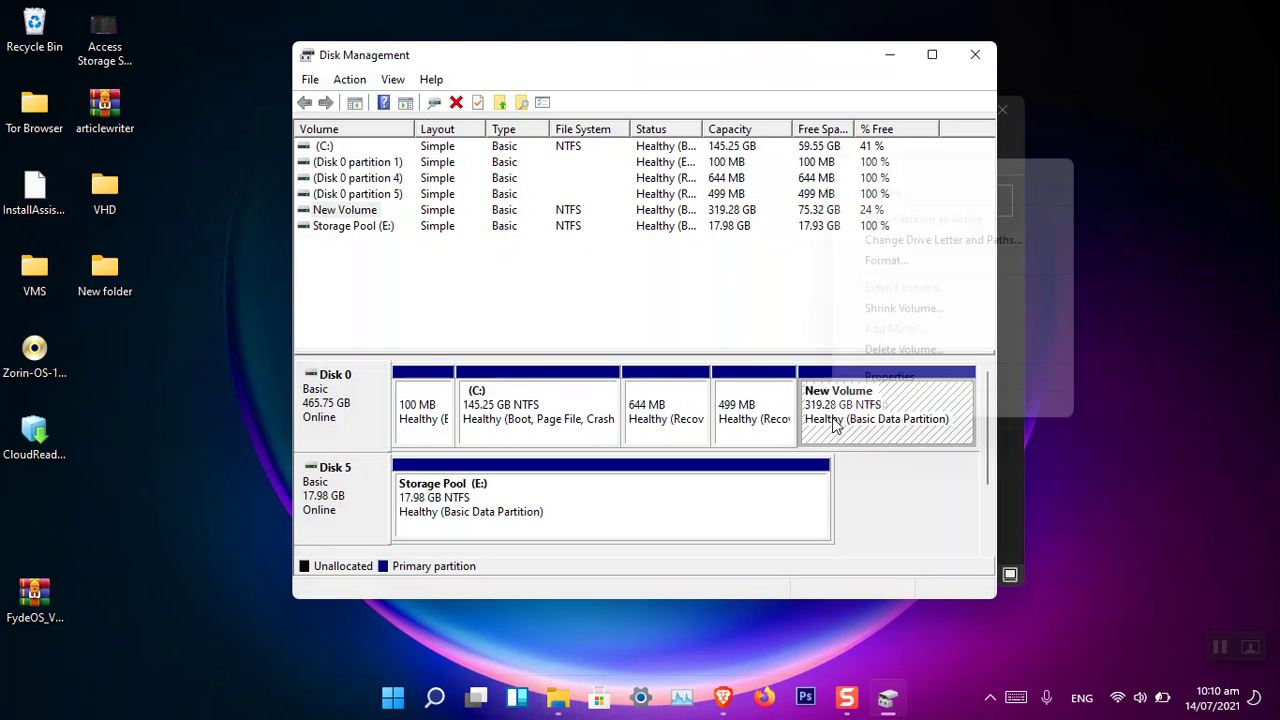
click(871, 242)
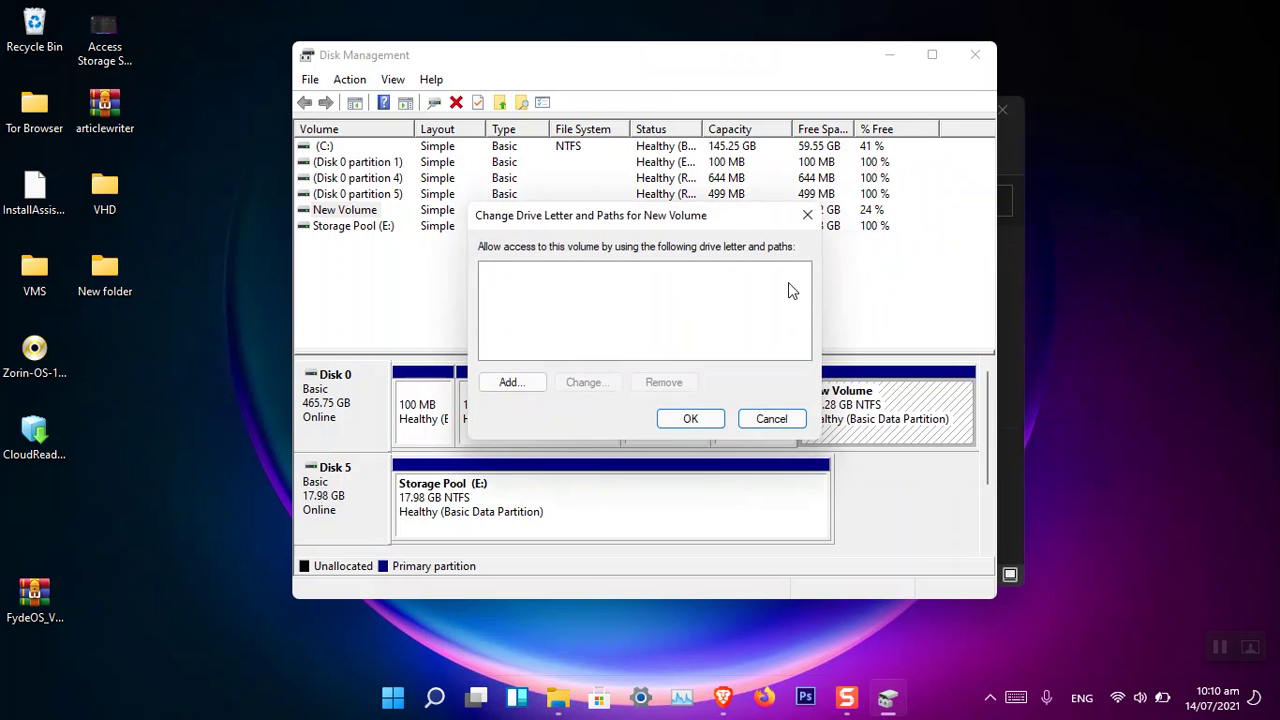
click(525, 380)
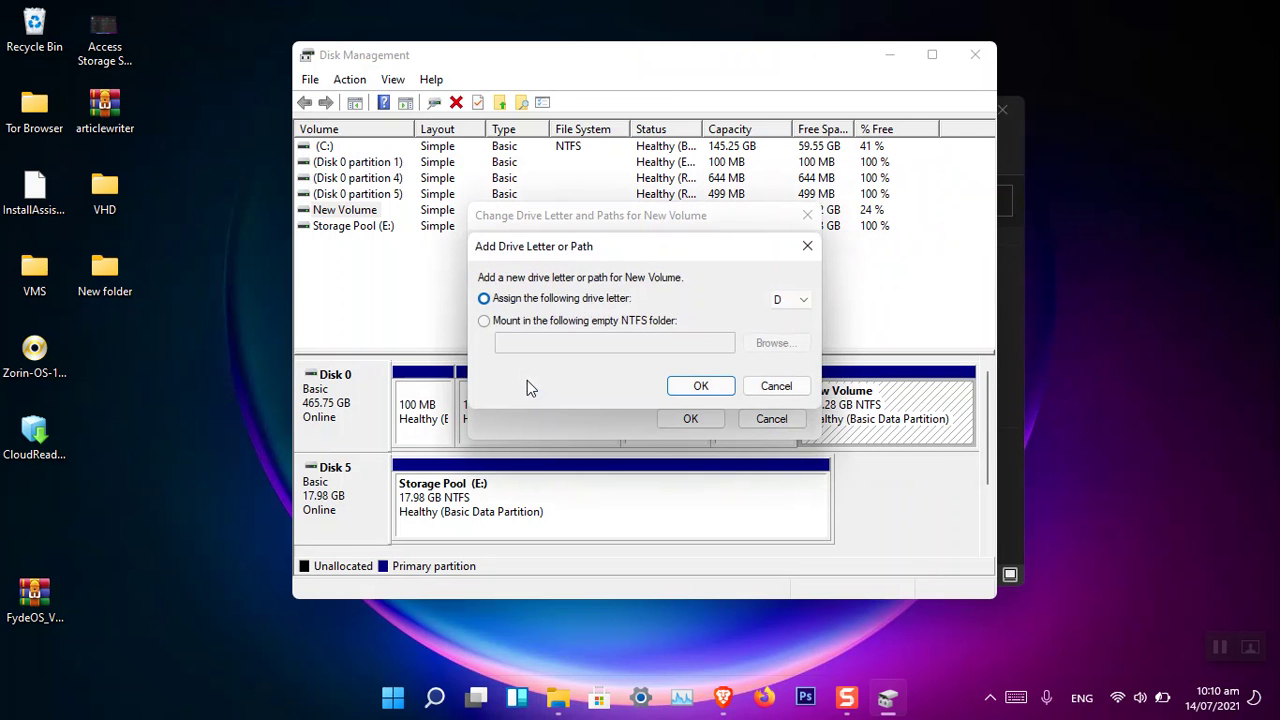
click(700, 386)
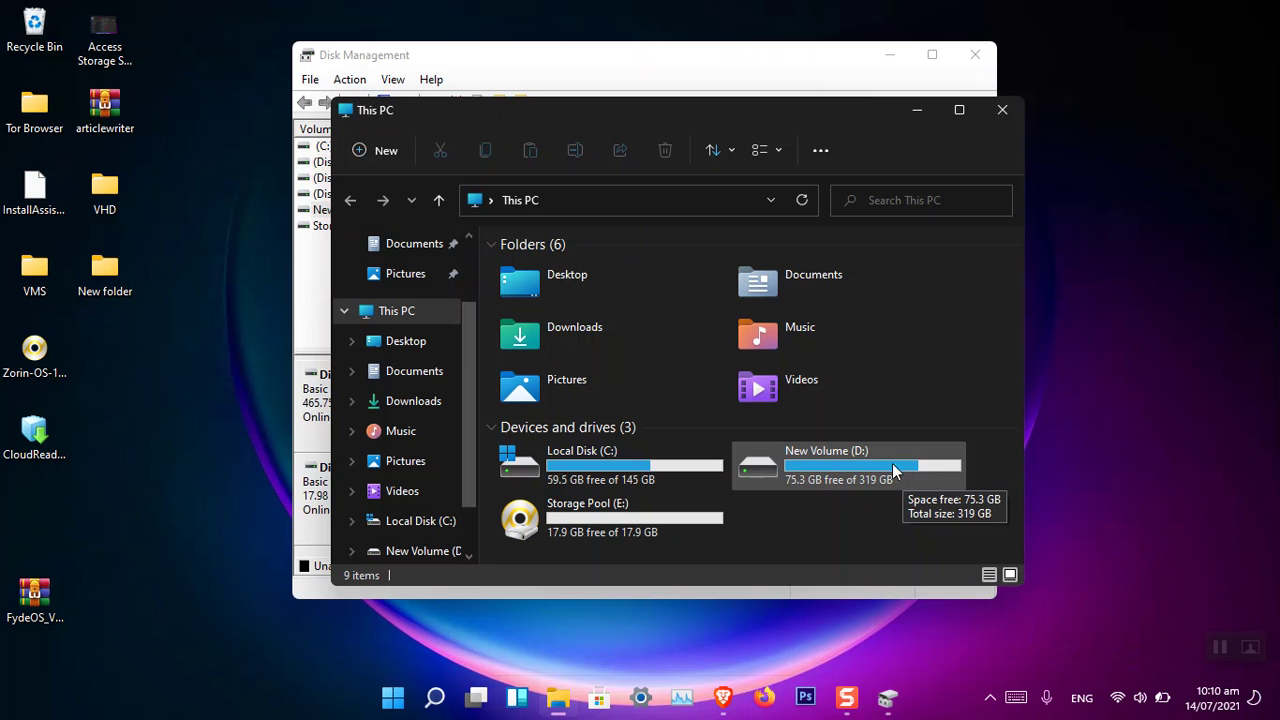
- Close the This PC and Disk Management windows, and dismiss the Run dialog after briefly opening it
click(1000, 110)
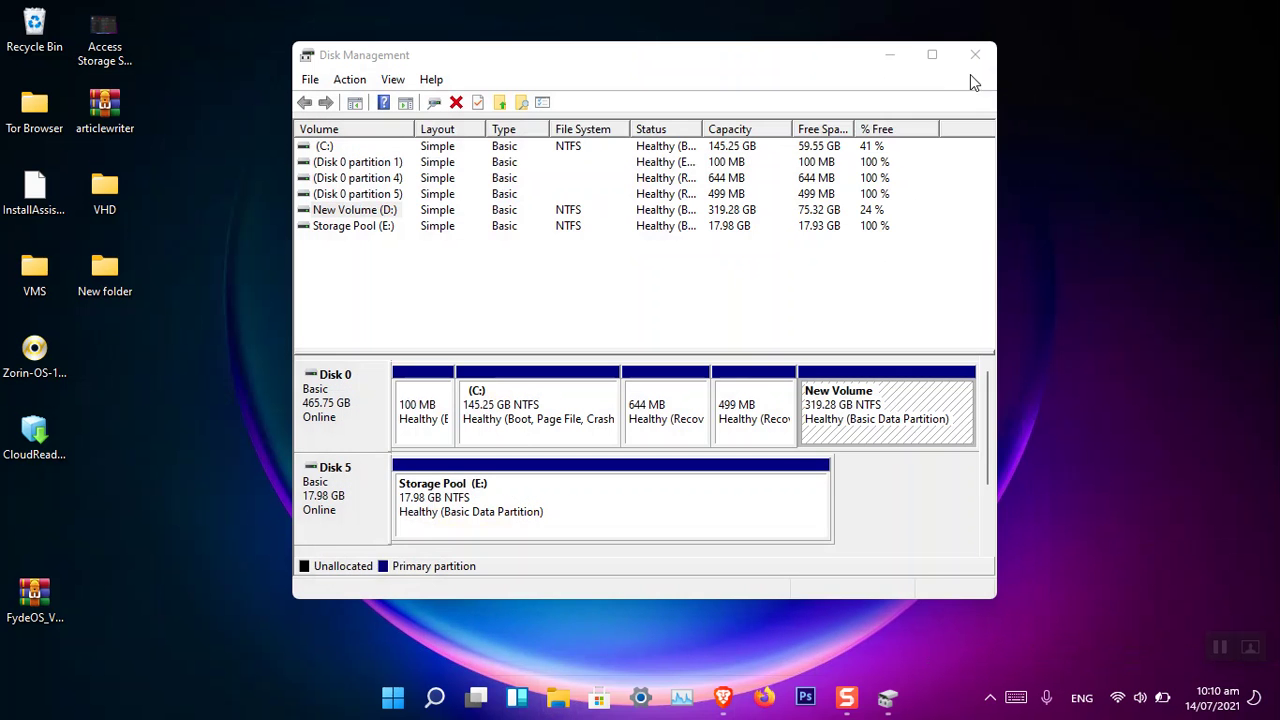
click(973, 58)
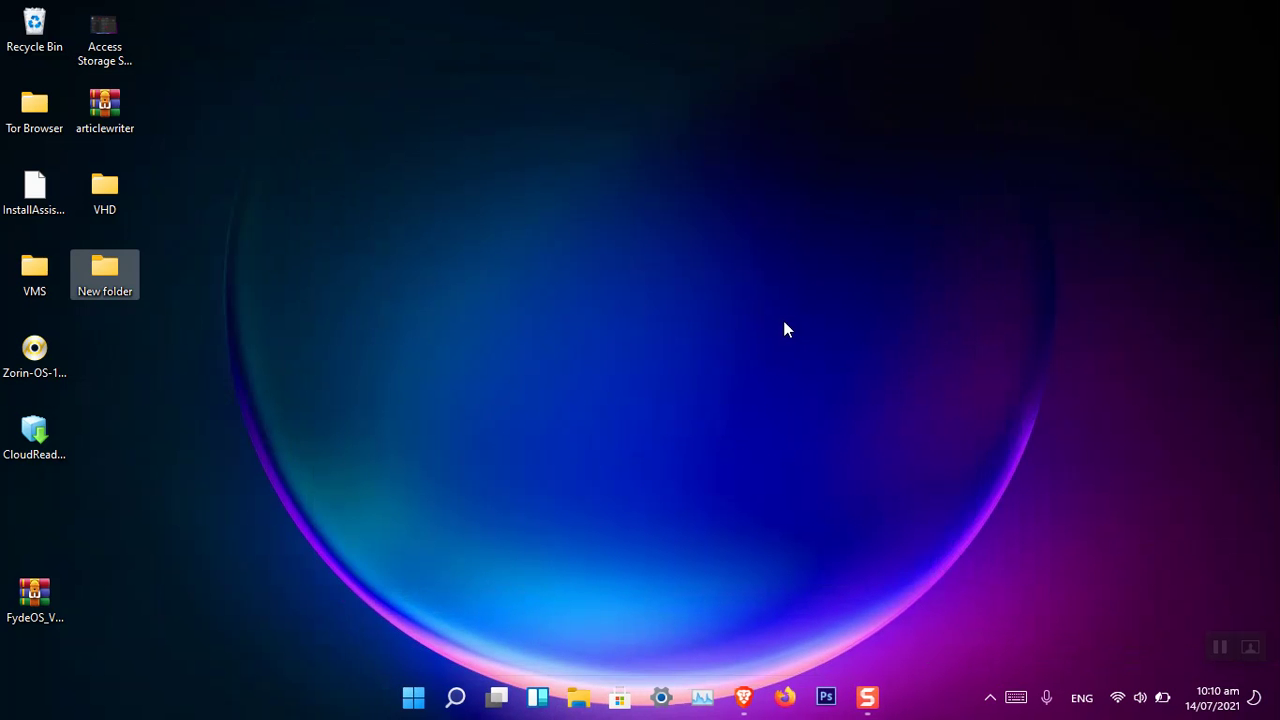
key(super+r)
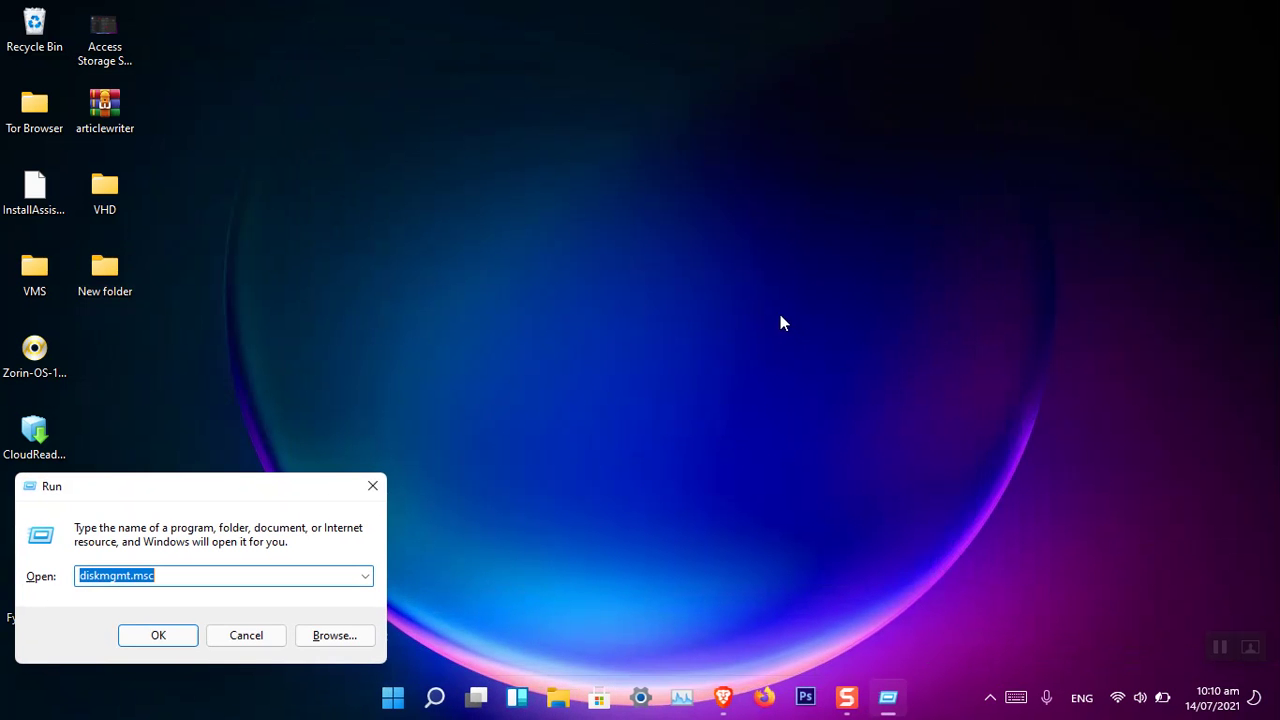
click(373, 487)
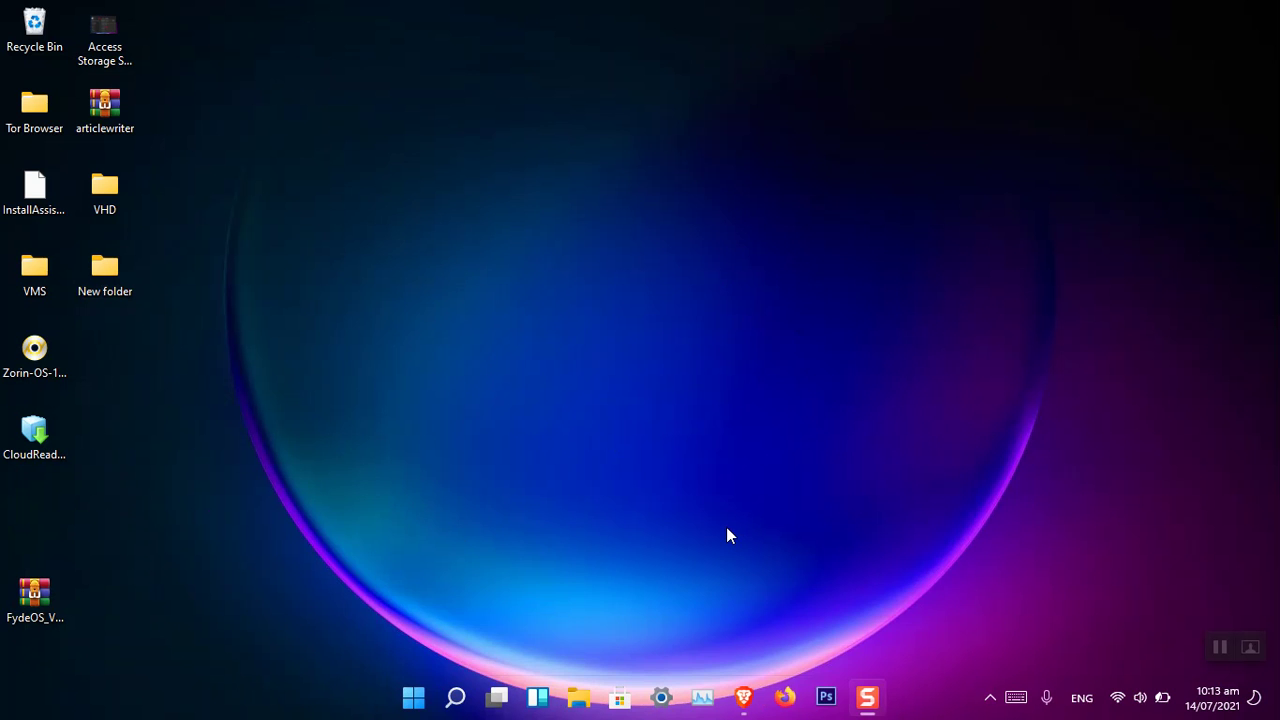
- Find and launch diskpart, and move its window toward the middle of the desktop
key(super)
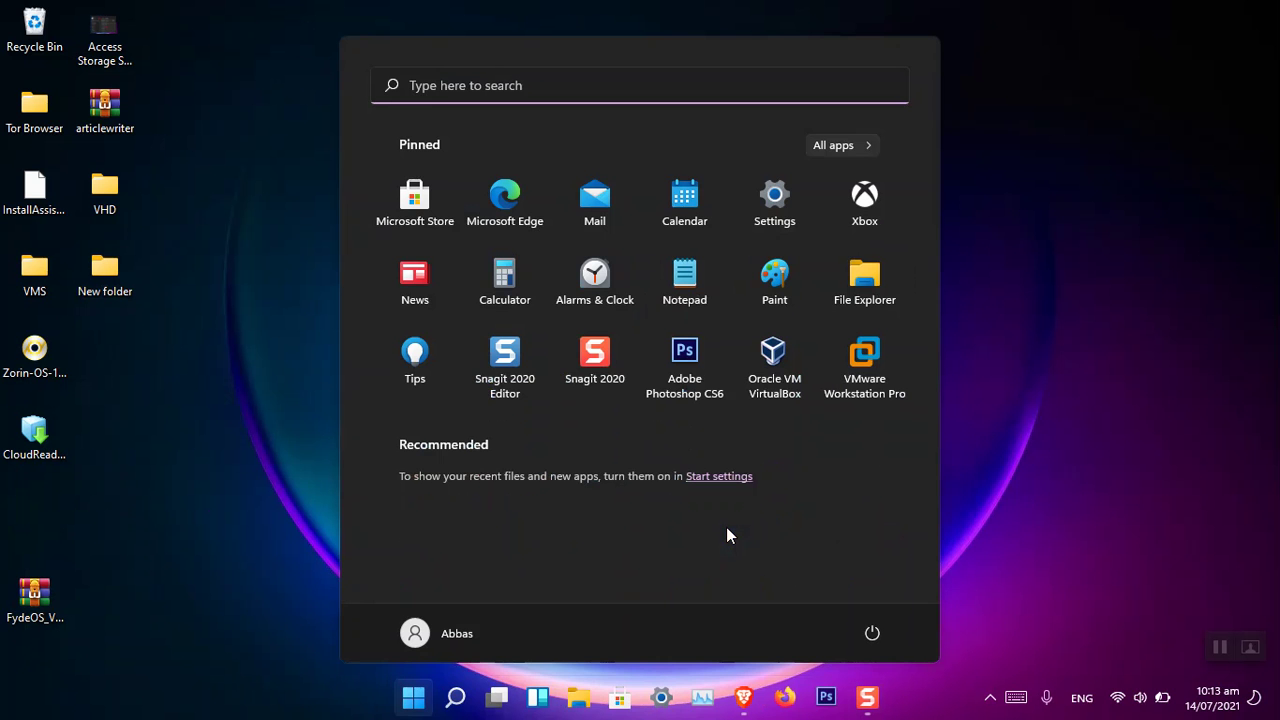
text(disk)
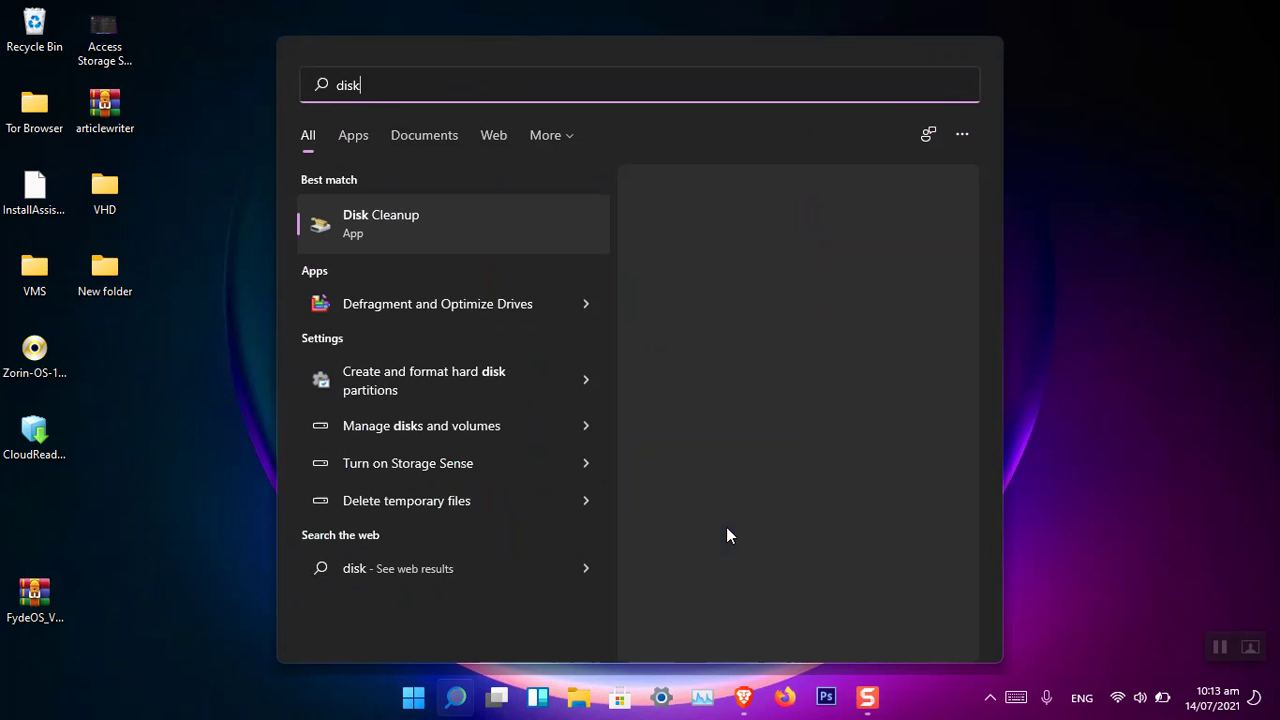
text(part)
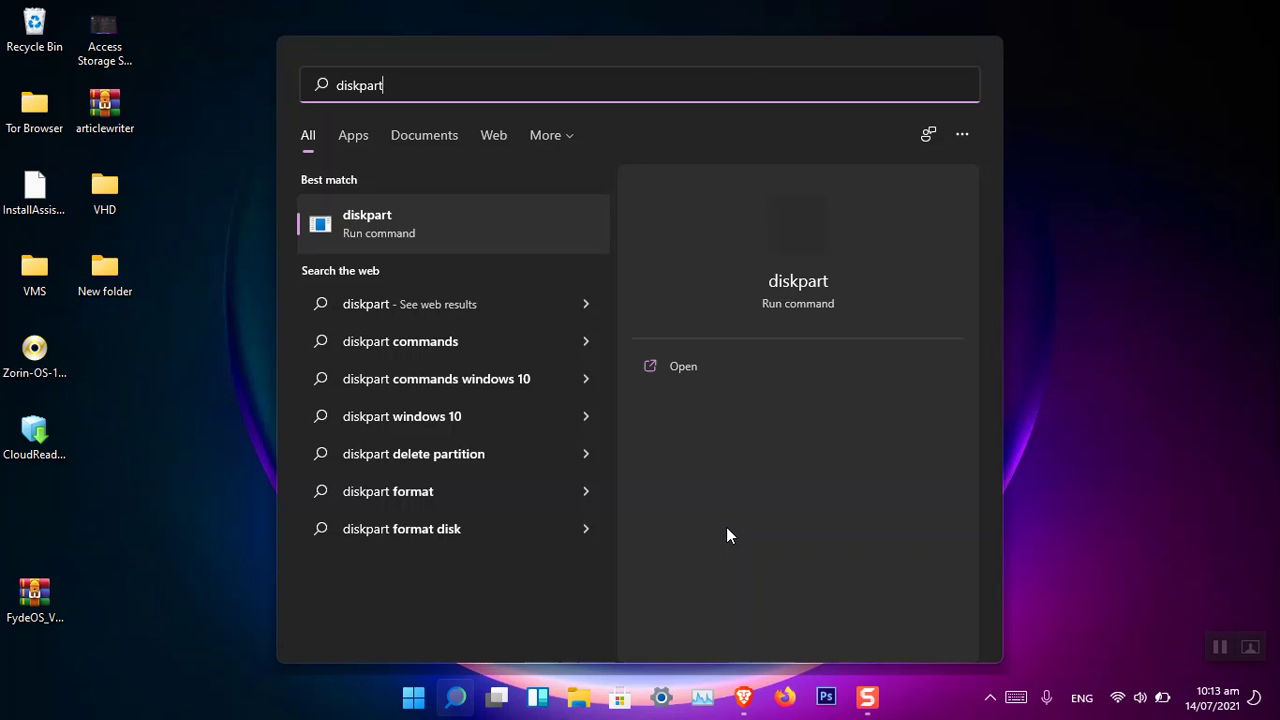
key(Return)
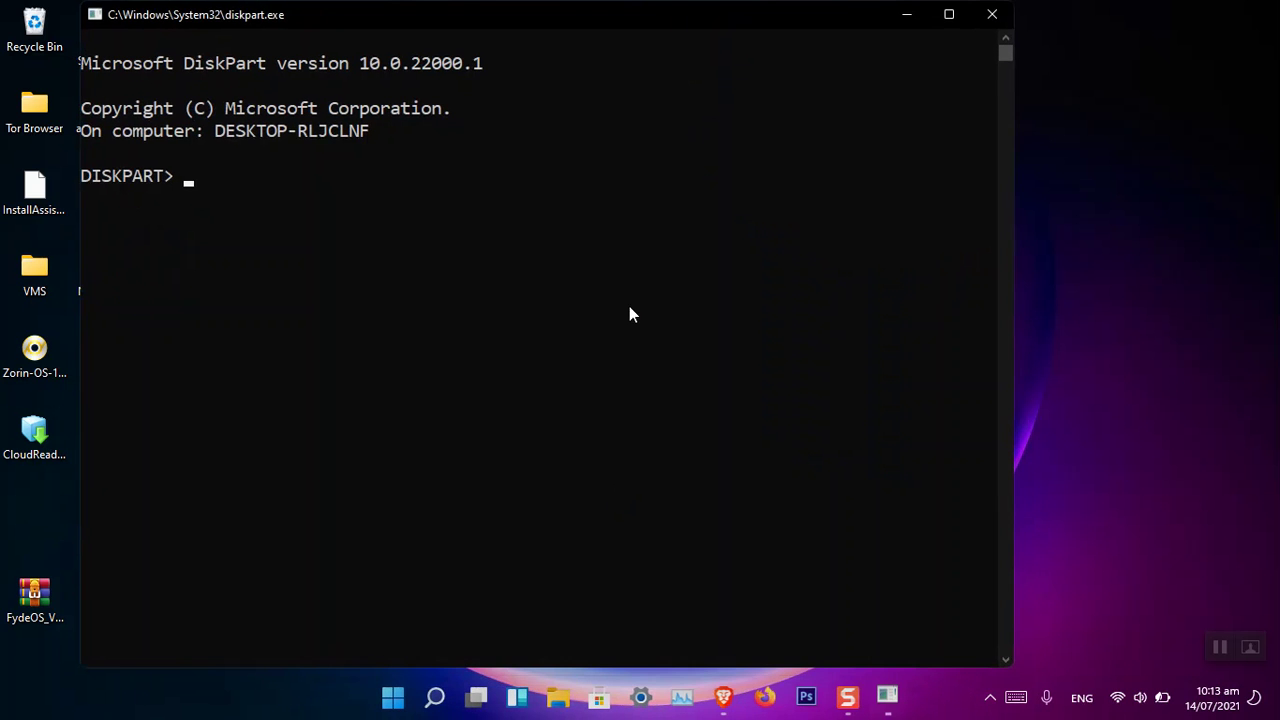
drag(484, 19, 647, 78)
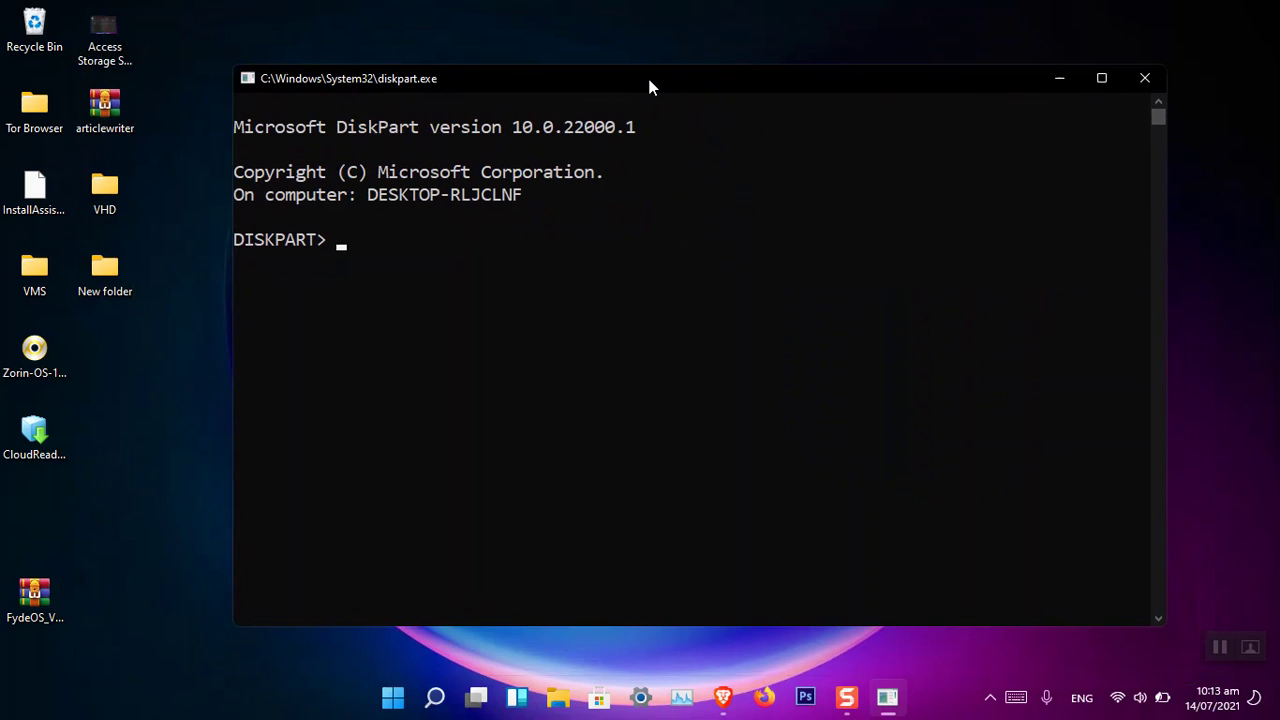
- List the disk volumes with the command list vol and highlight the drive letter of New Volume
click(603, 330)
text(list vol)
key(Return)
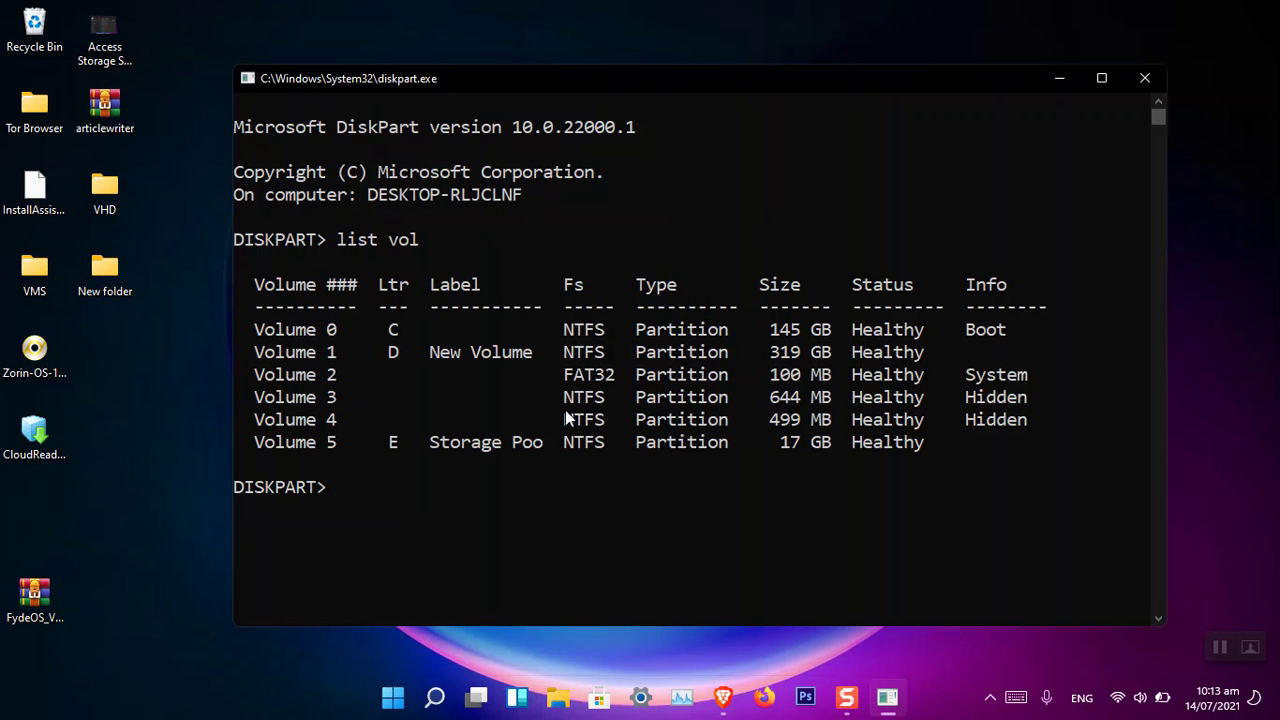
click(392, 358)
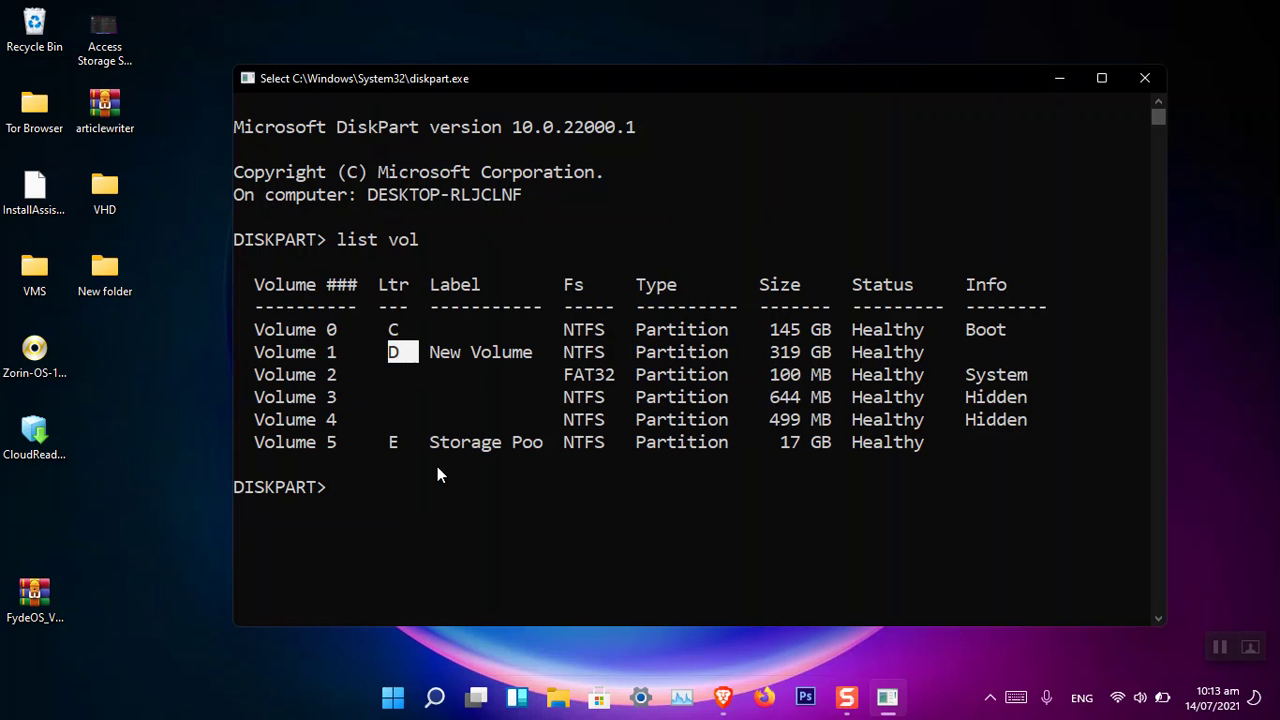
- Select New Volume in DiskPart with the command sel vol 1
text(se;)
key(BackSpace)
key(BackSpace)
text(l )
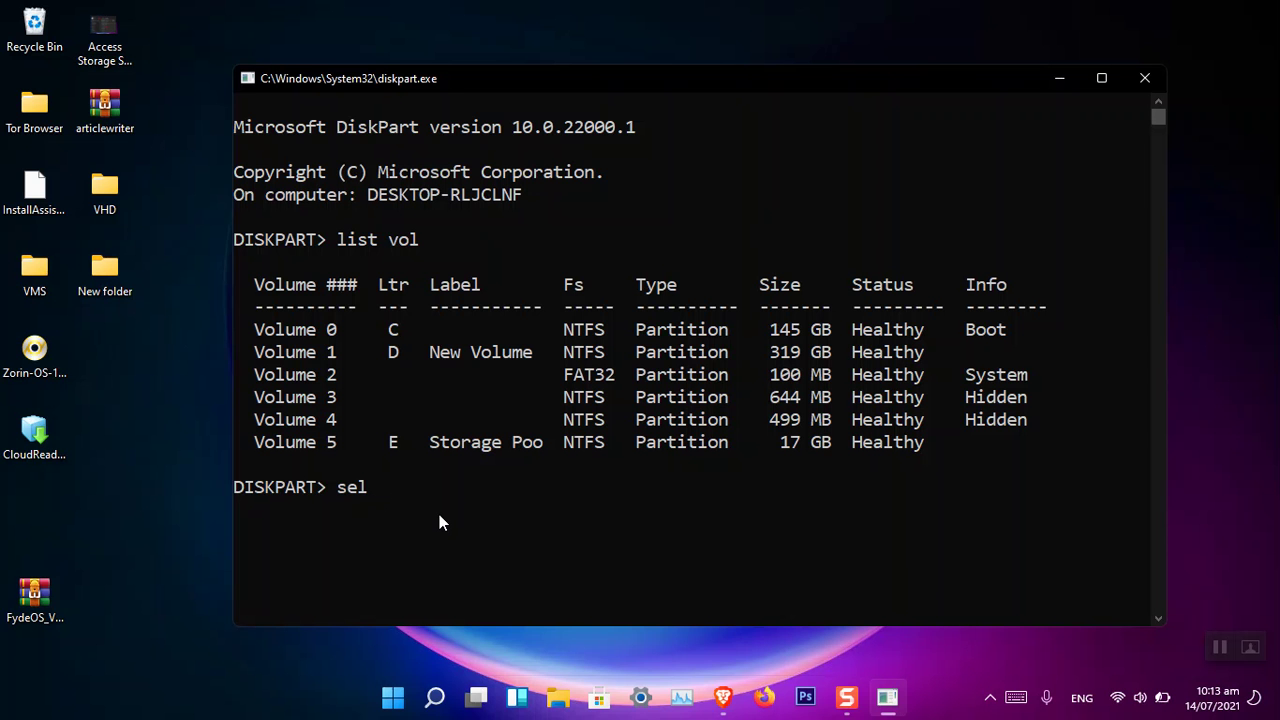
text(vol 1)
key(Return)
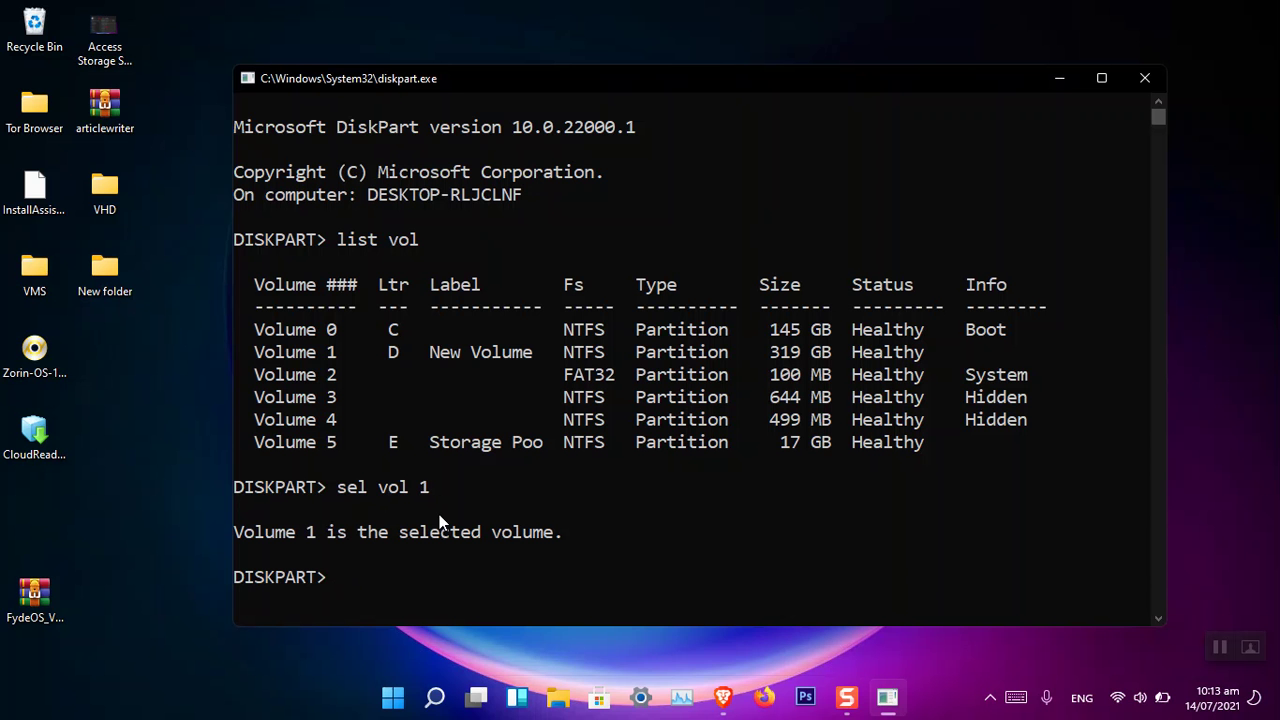
- Remove the selected volume's drive letter with the remove command and check the drives in This PC
text(remove)
key(Return)
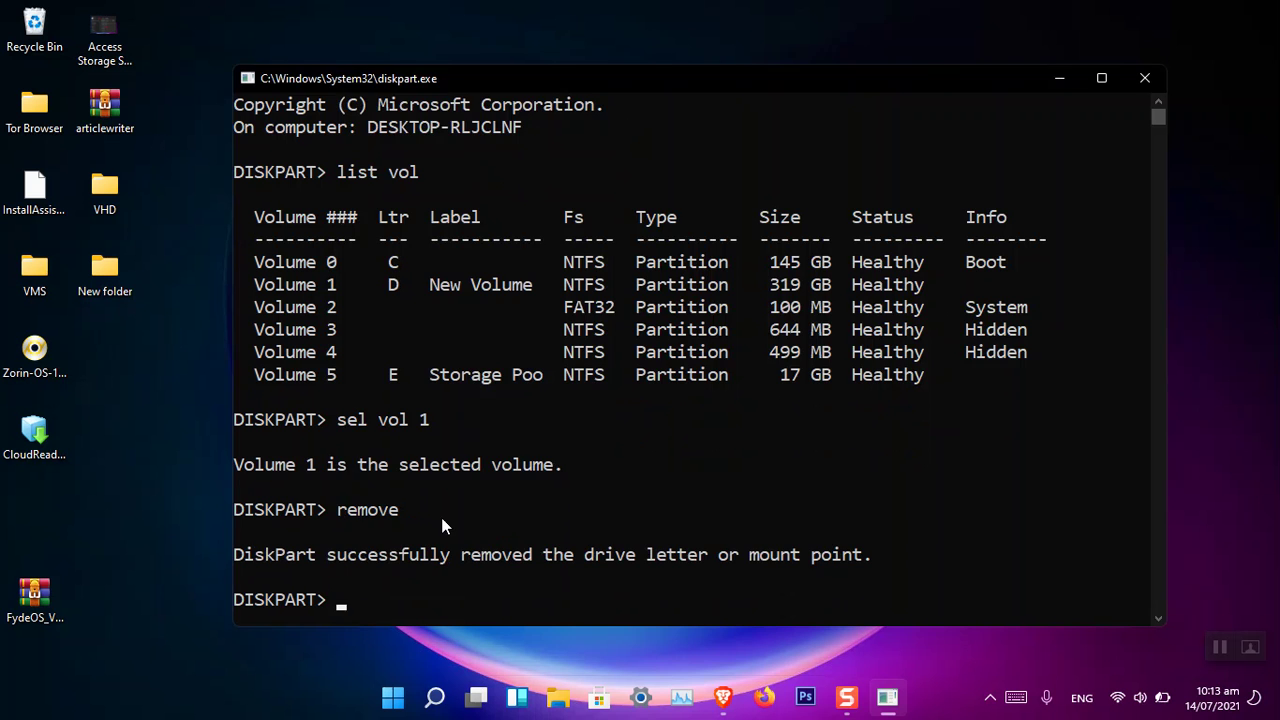
key(super+e)
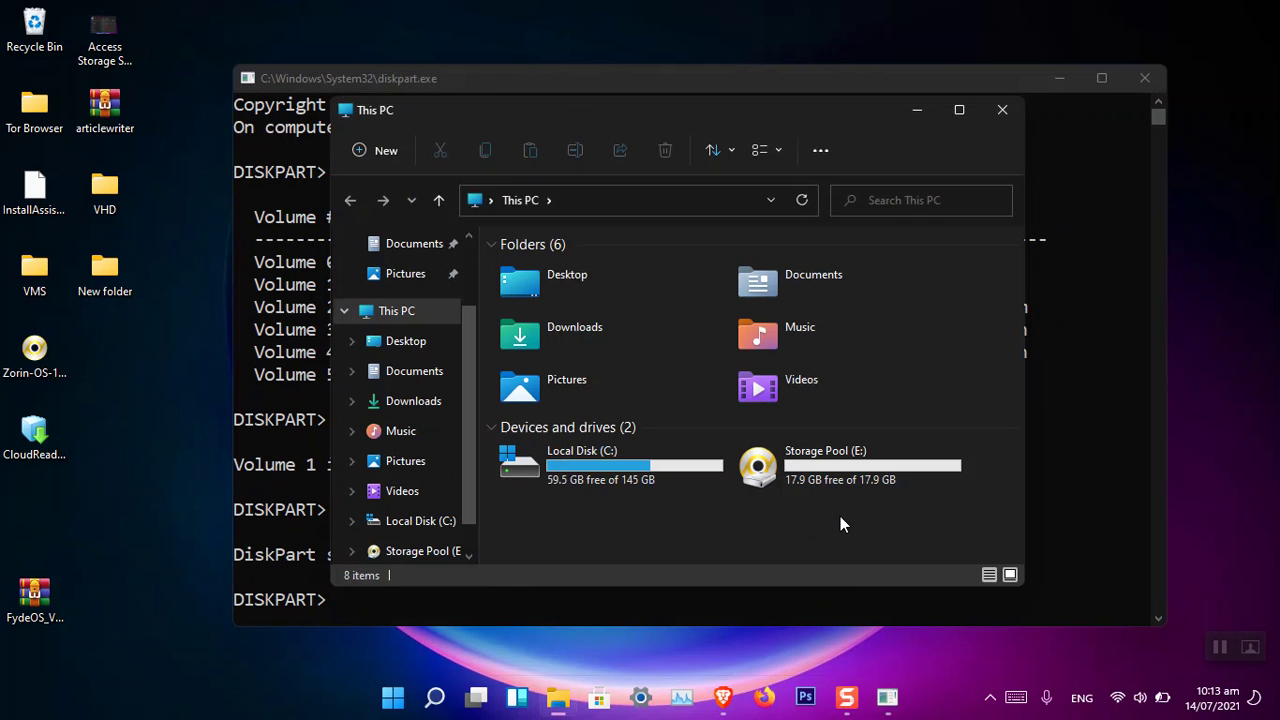
- Restore the selected volume's drive letter with the assign command and close the DiskPart window
click(1063, 522)
click(697, 560)
text(assign)
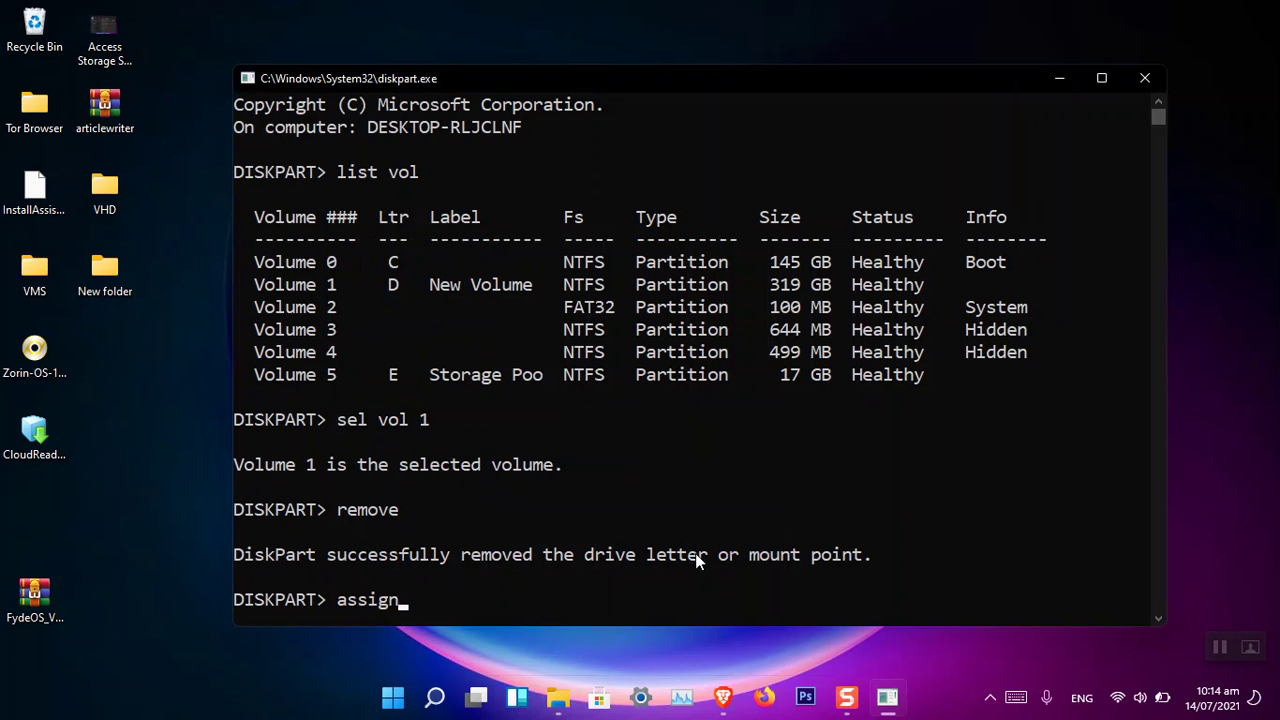
key(Return)
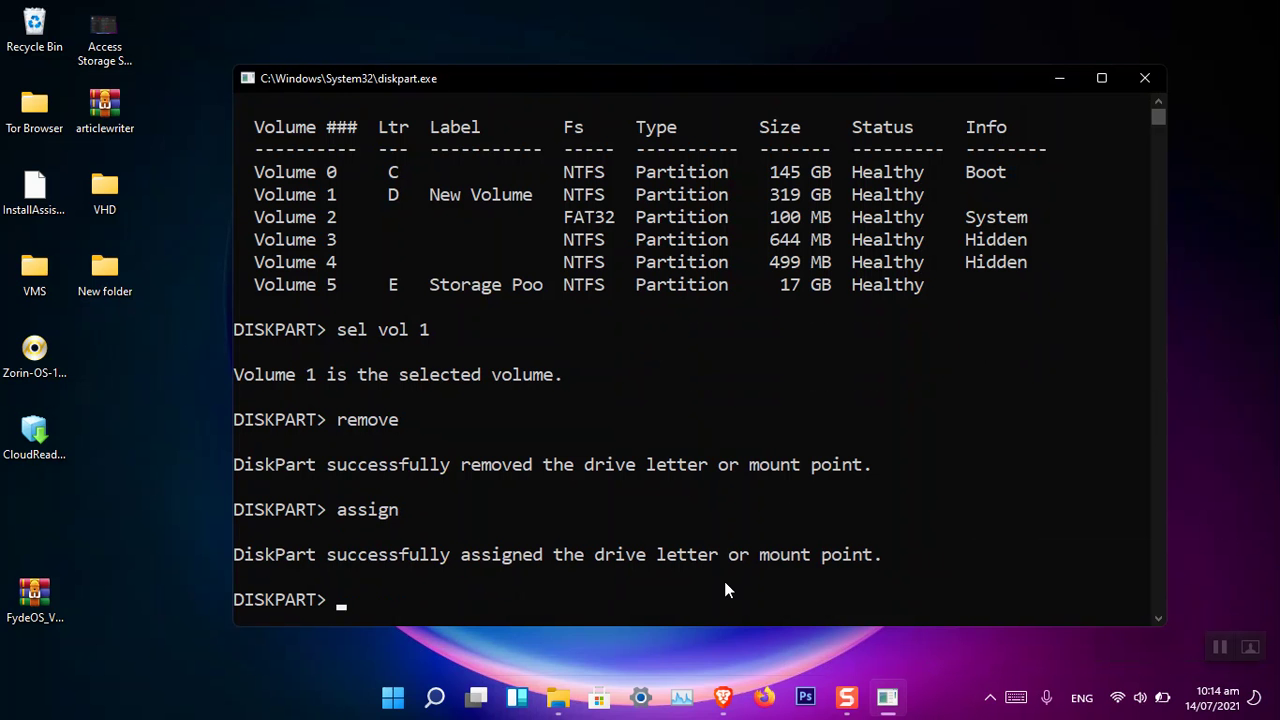
click(1132, 78)
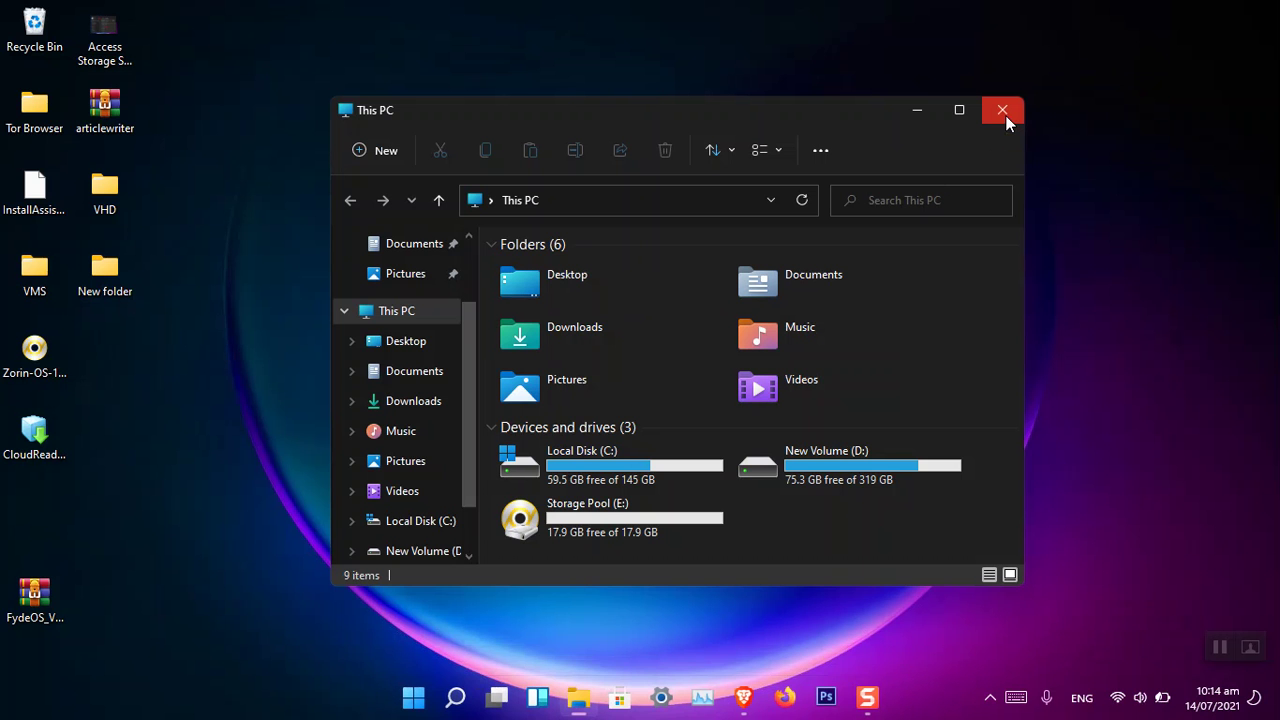
- Open Folder Options from This PC and examine the advanced View settings for files, folders, drives and the navigation pane
click(779, 151)
click(820, 152)
click(757, 456)
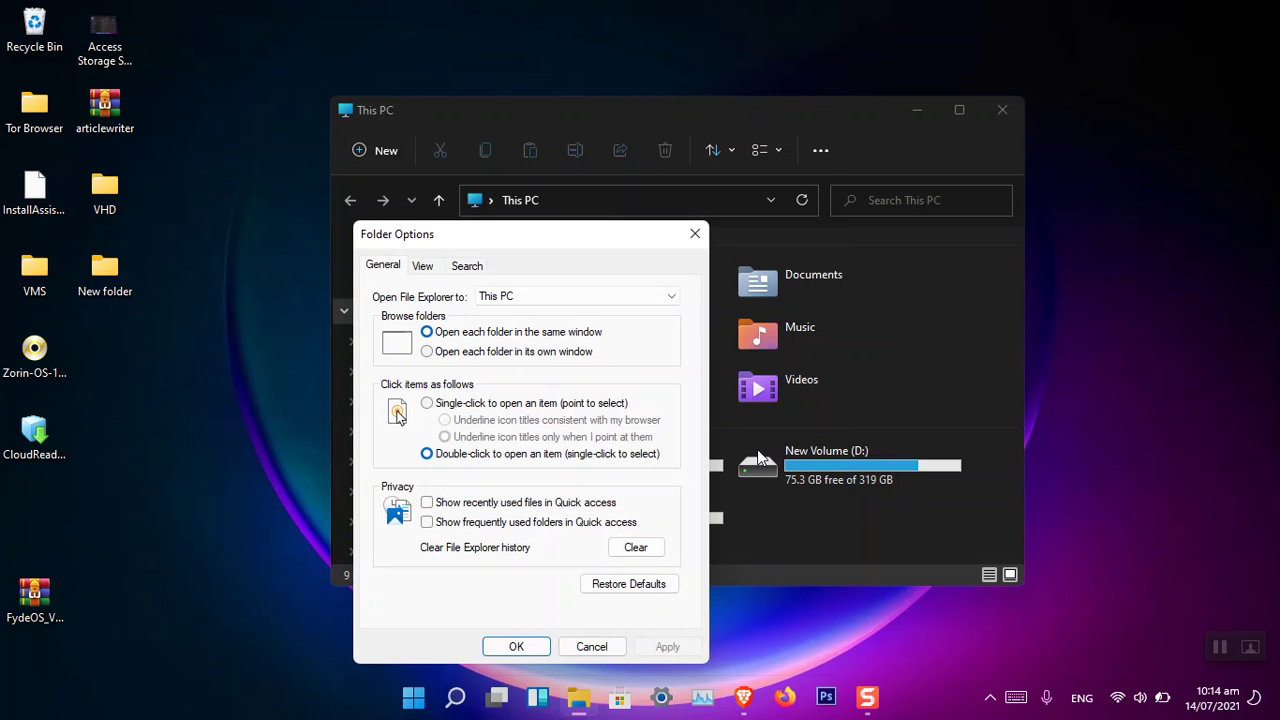
click(427, 275)
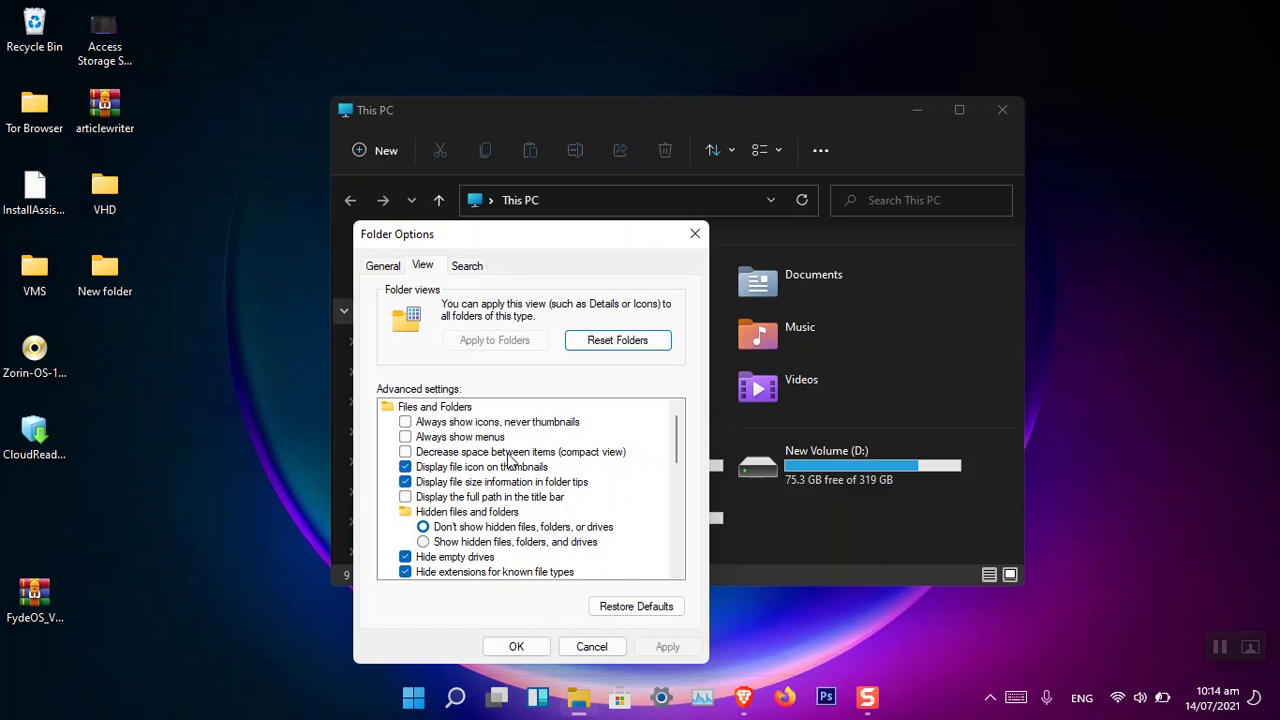
scroll(507, 436, down, 2)
scroll(512, 482, down, 1)
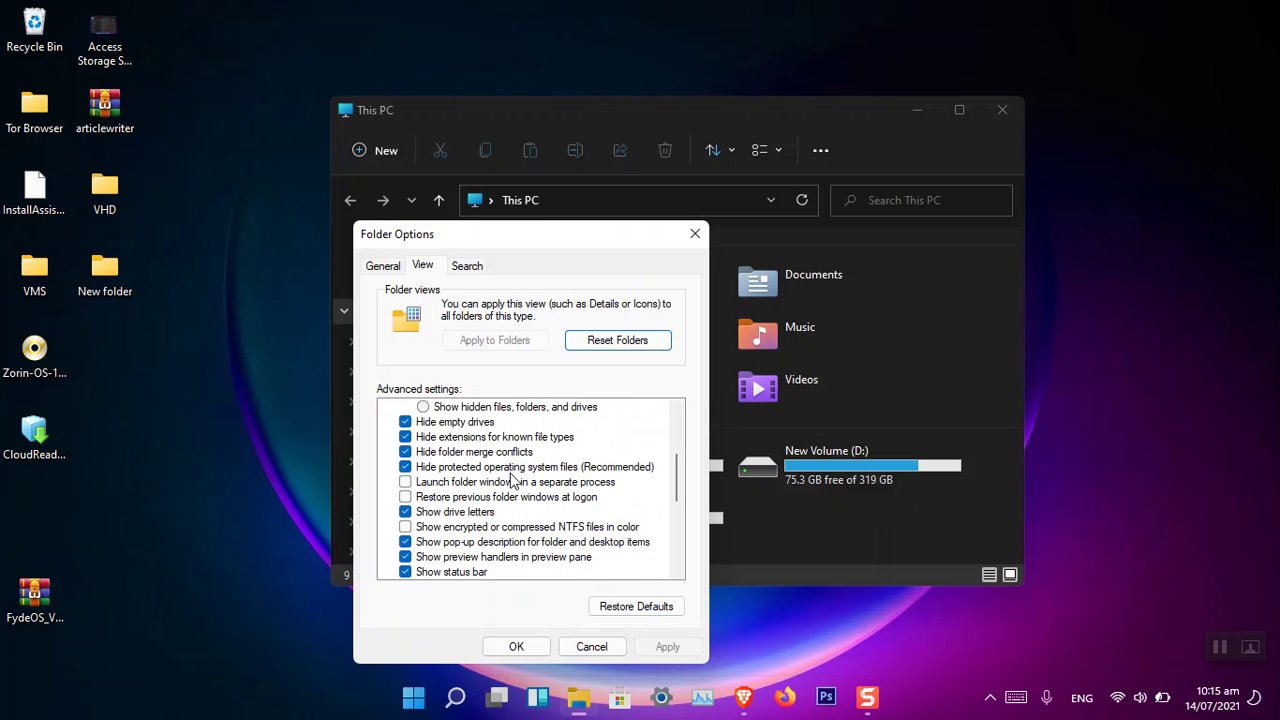
scroll(512, 482, down, 1)
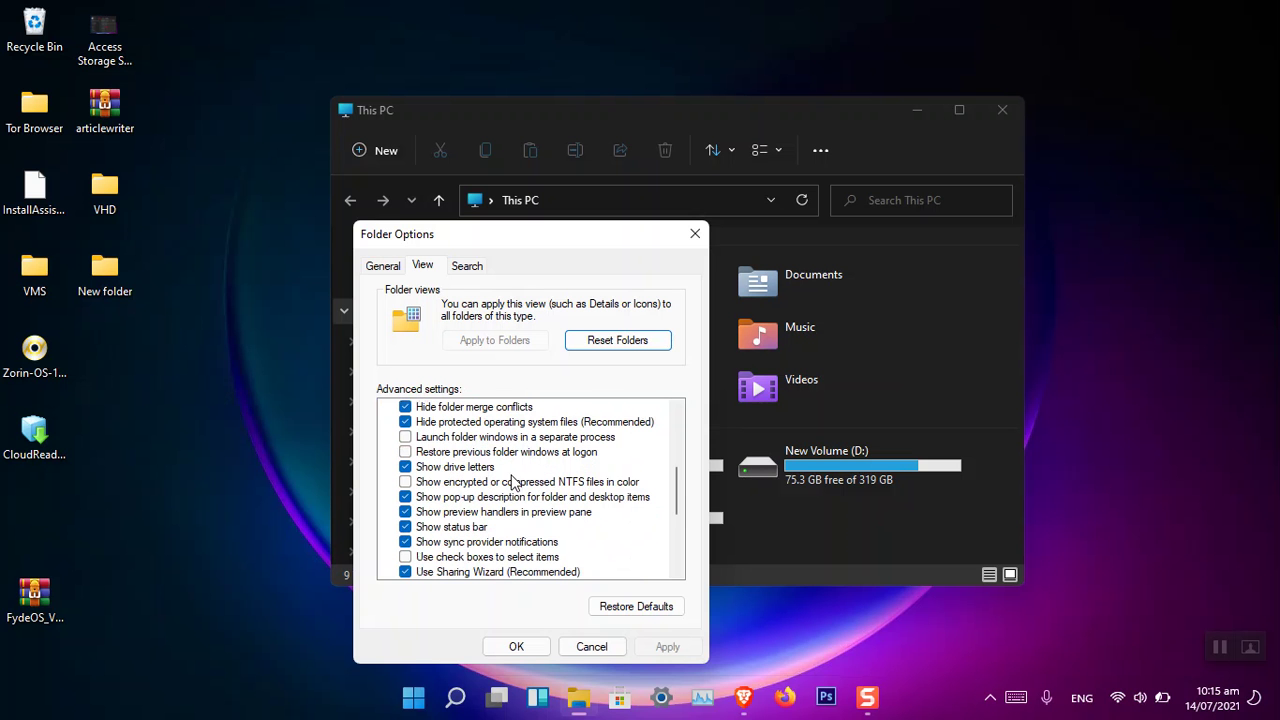
scroll(522, 537, down, 2)
scroll(522, 537, down, 2)
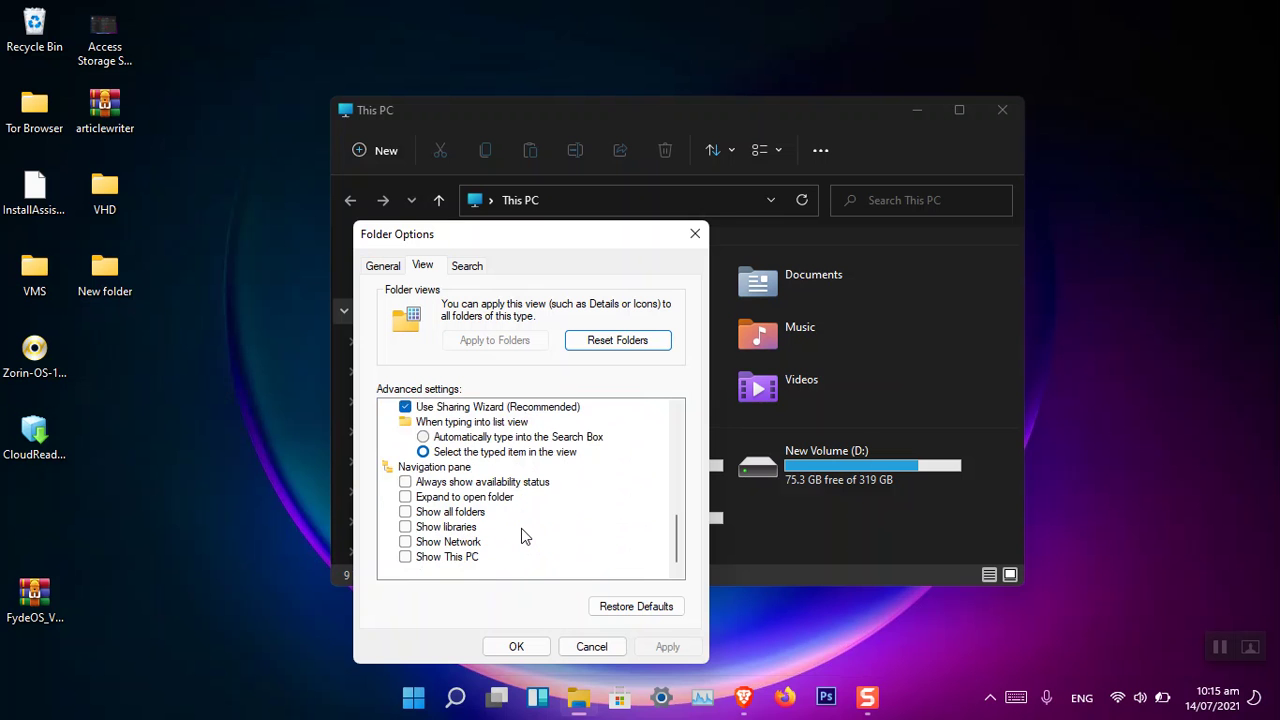